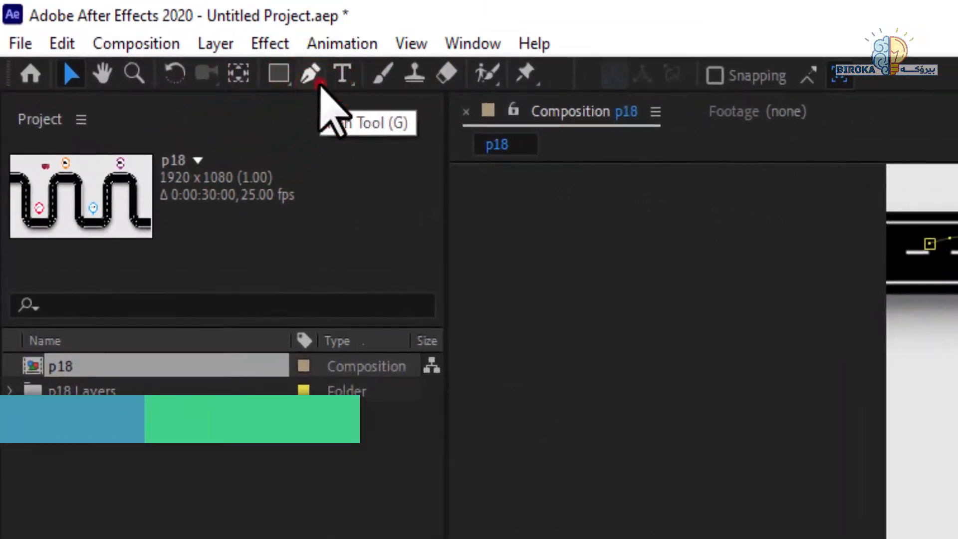
Convert the points of the car's motion path from smooth to corner with the Convert Vertex tool, so the path segments run straight
left_click(127, 32)
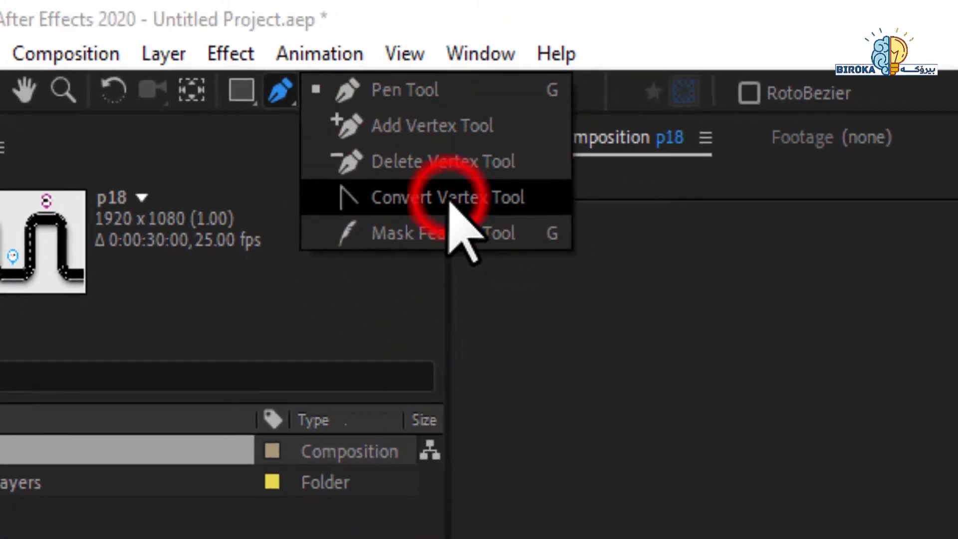
left_click(484, 219)
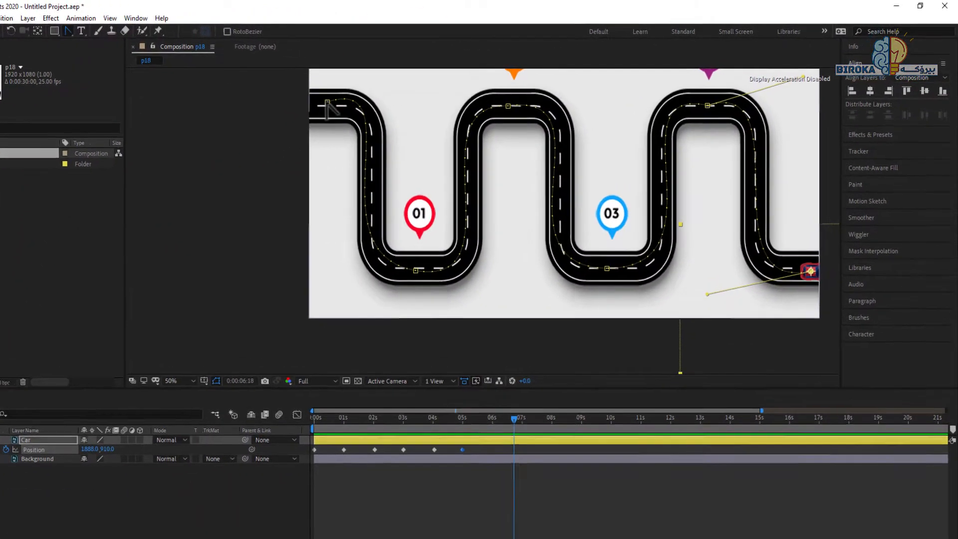
left_click(366, 96)
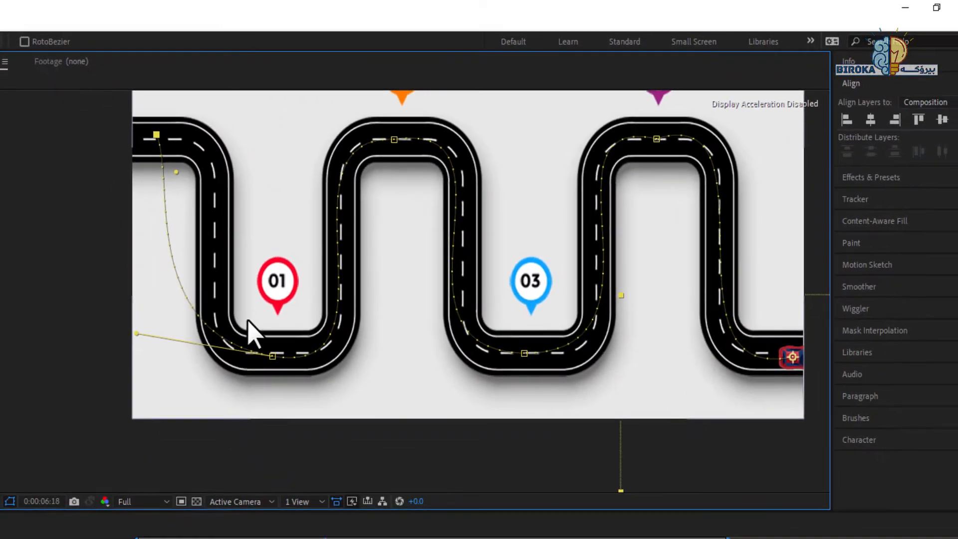
left_click(272, 356)
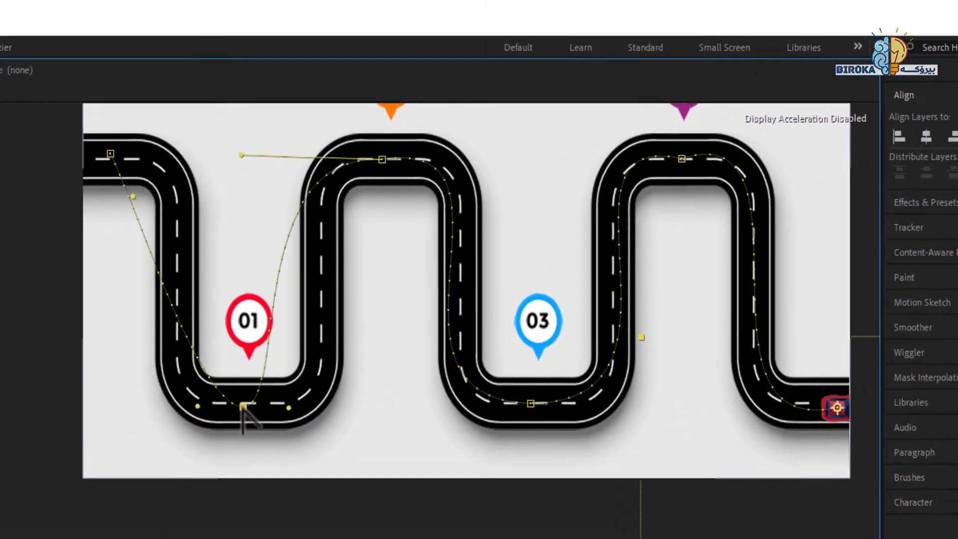
left_click(242, 408)
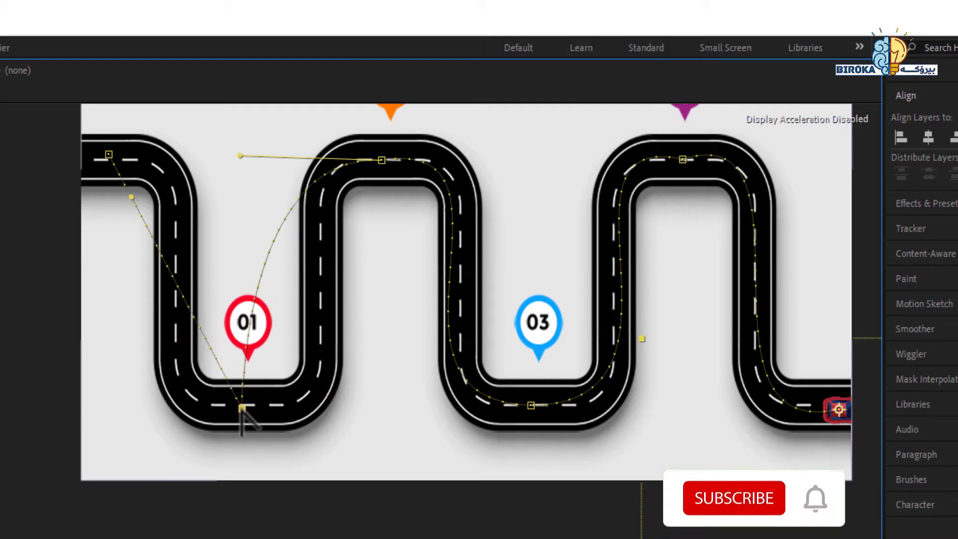
left_click(381, 160)
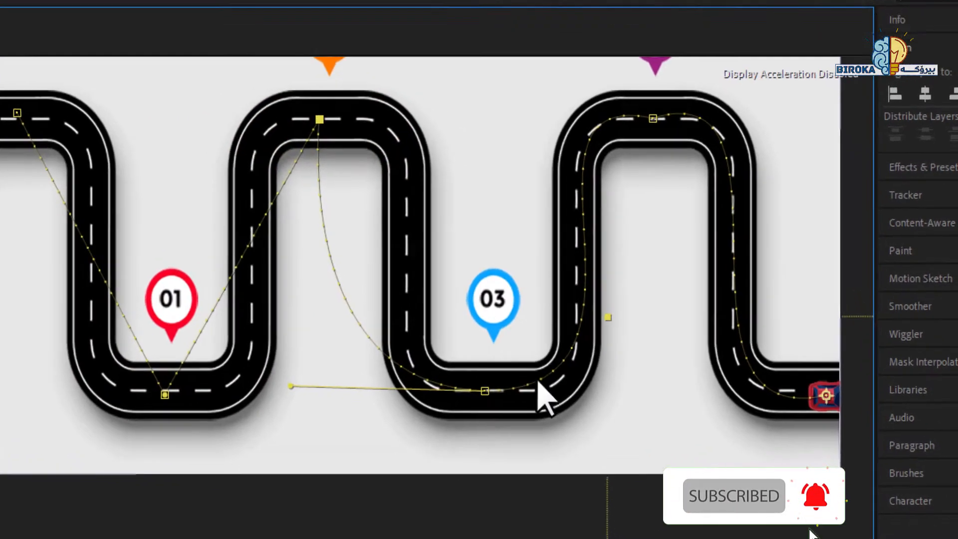
left_click(484, 391)
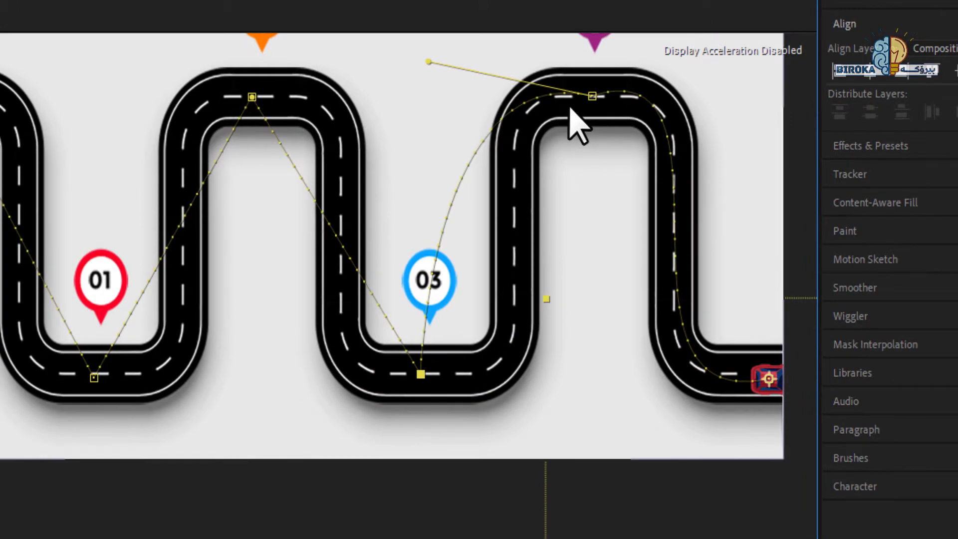
left_click(591, 96)
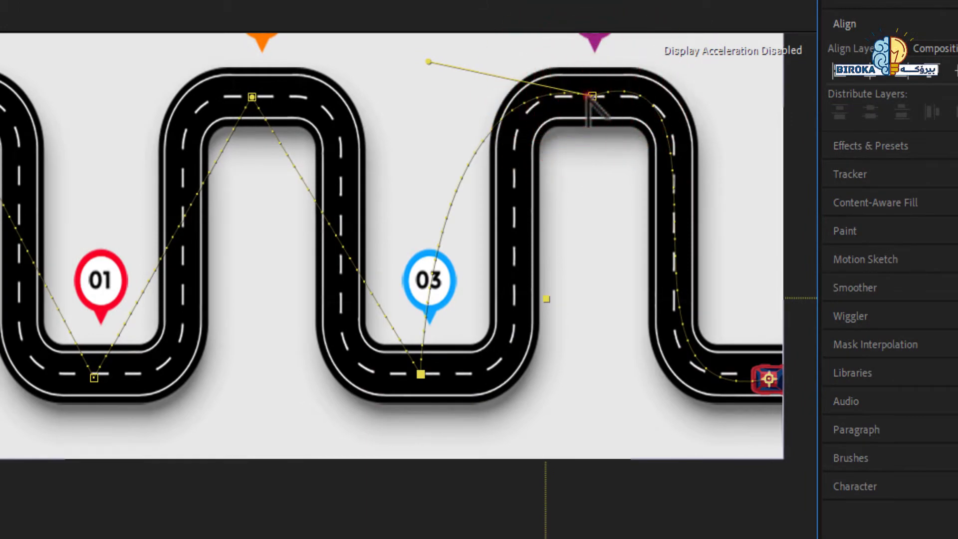
left_click(768, 379)
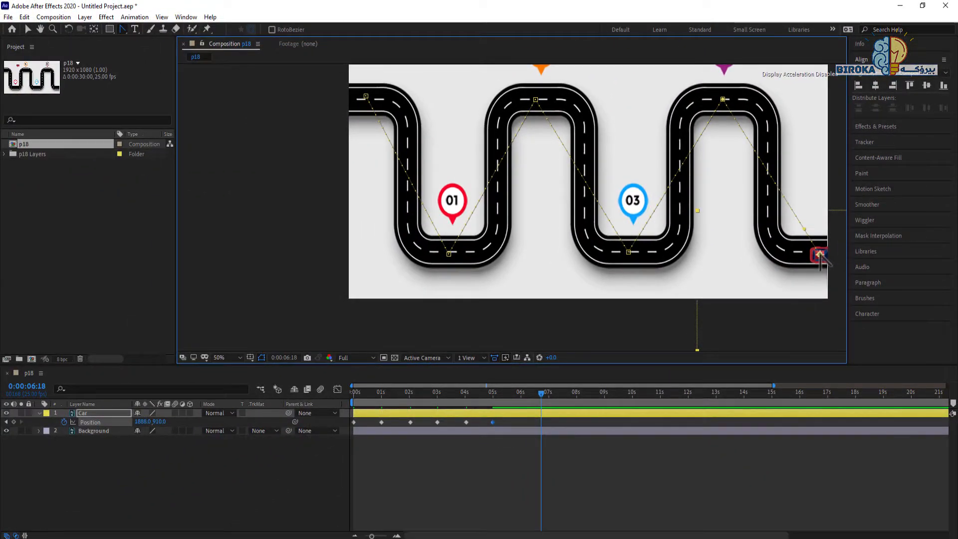
left_click(821, 256)
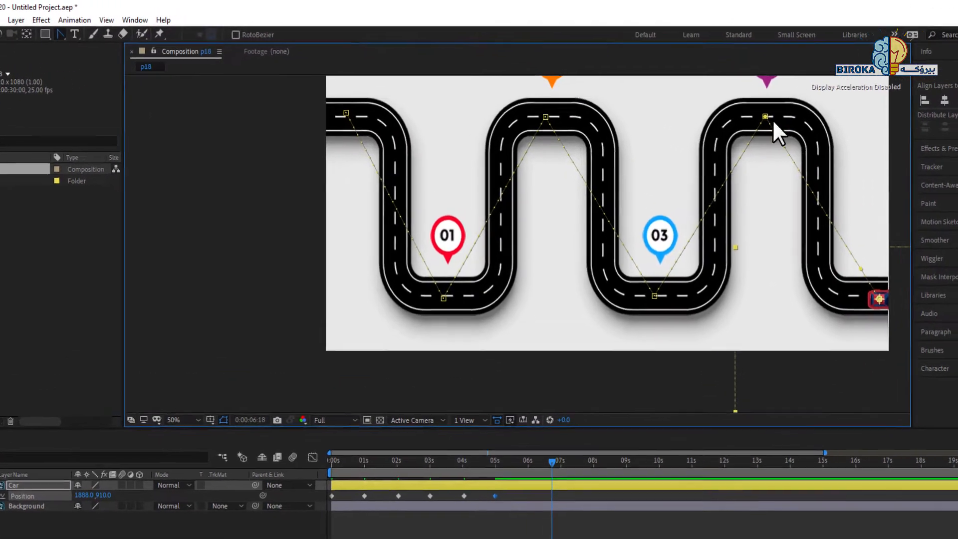
Switch the motion path point beneath the purple pin between smooth and corner with the Convert Vertex tool
left_click(723, 99)
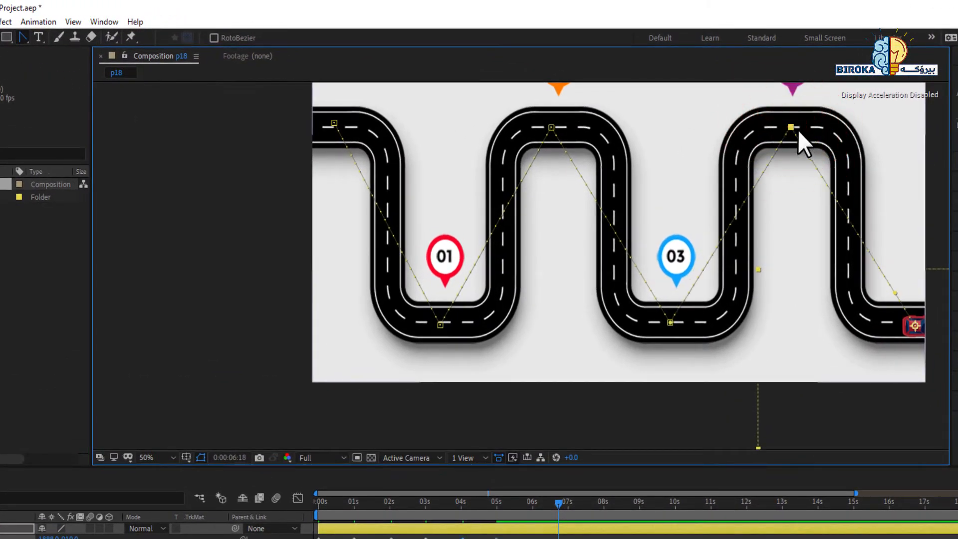
left_click(789, 128)
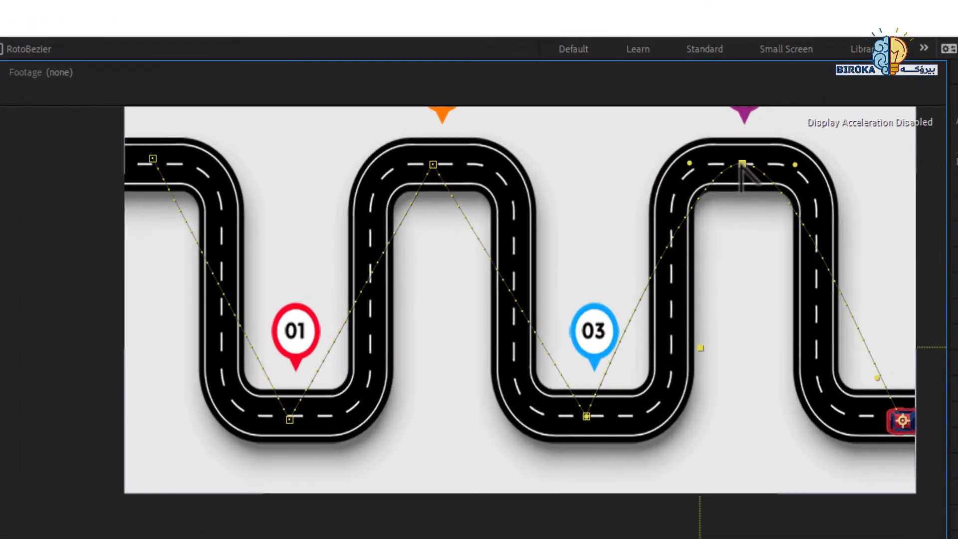
left_click(741, 166)
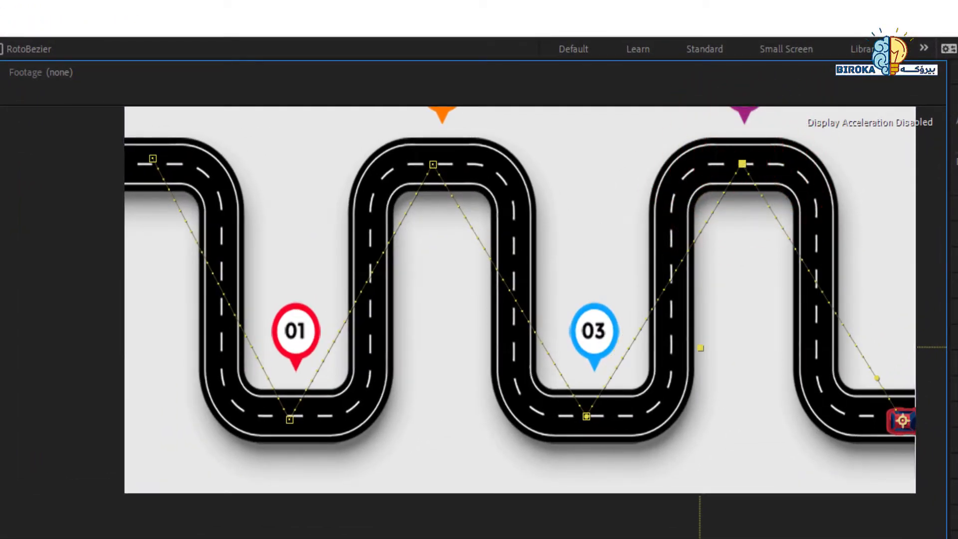
Preview the car's movement along the edited motion path, playing from the start of the composition
key("space")
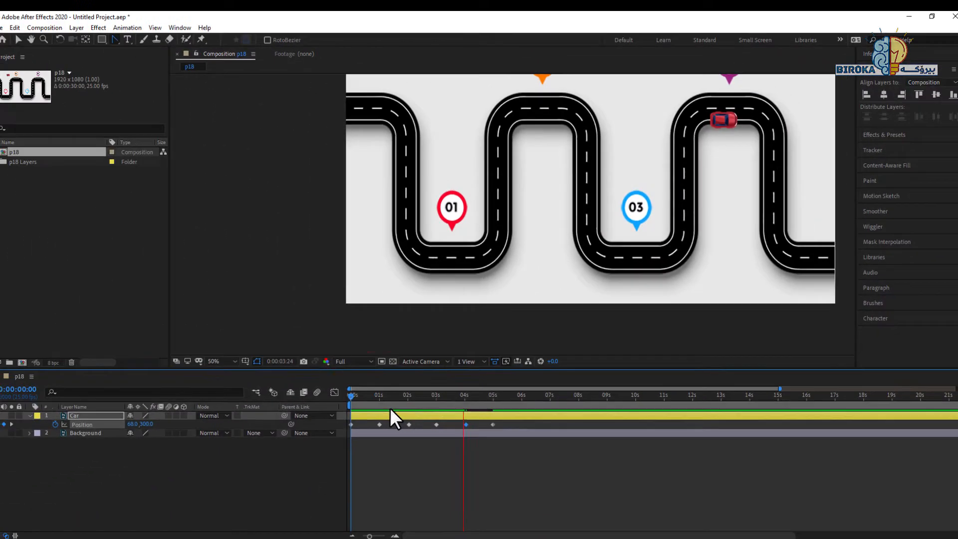
left_click(379, 399)
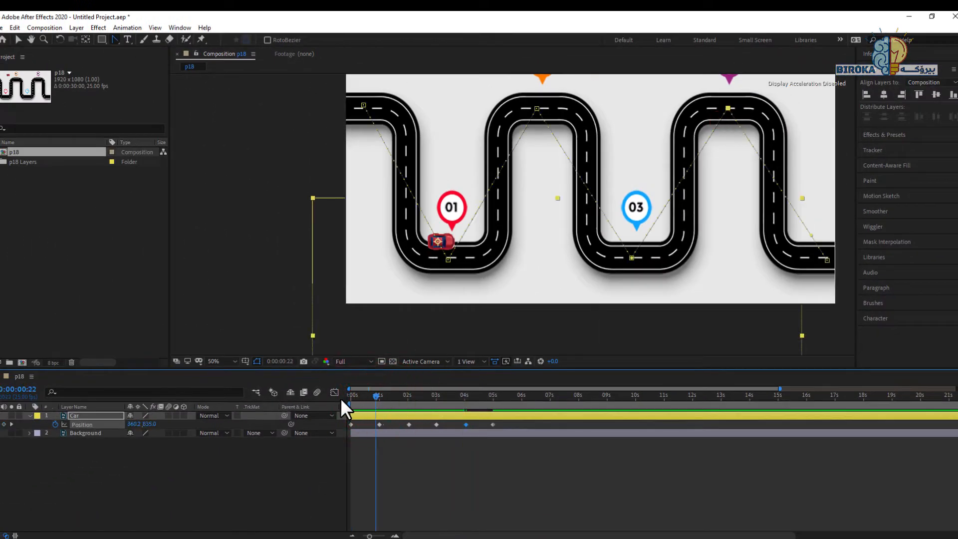
key("Home")
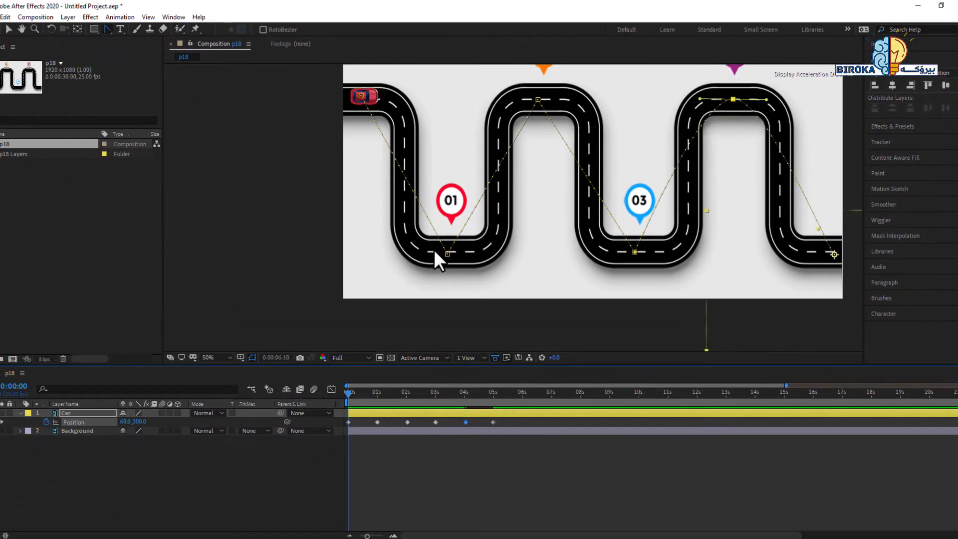
key("space")
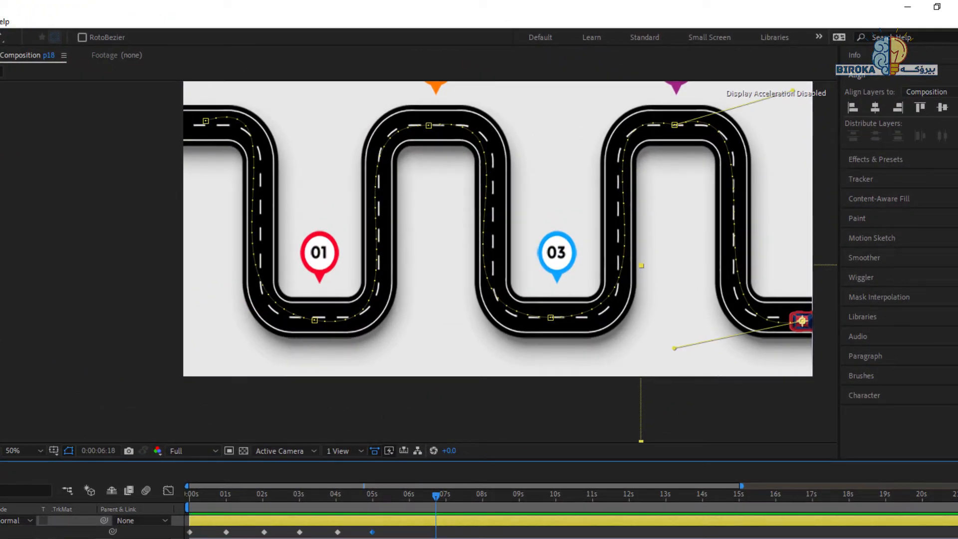
Activate the Pen tool and scrub through the car's first position keyframes, leaving the current time at 0:00:01:00
left_click(240, 498)
mouse_move(241, 498)
left_mouse_down()
mouse_move(183, 498)
mouse_move(294, 510)
mouse_move(242, 510)
left_mouse_up()
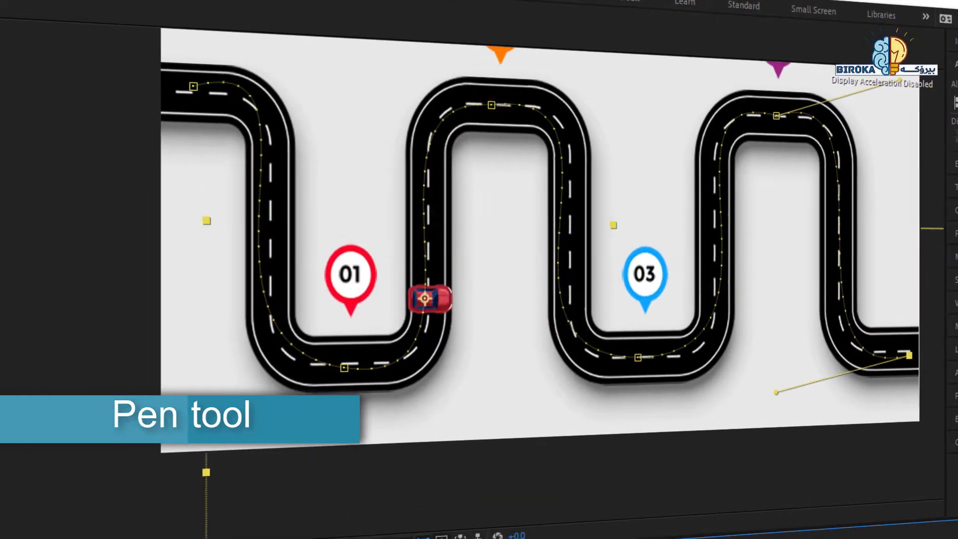
left_click(126, 38)
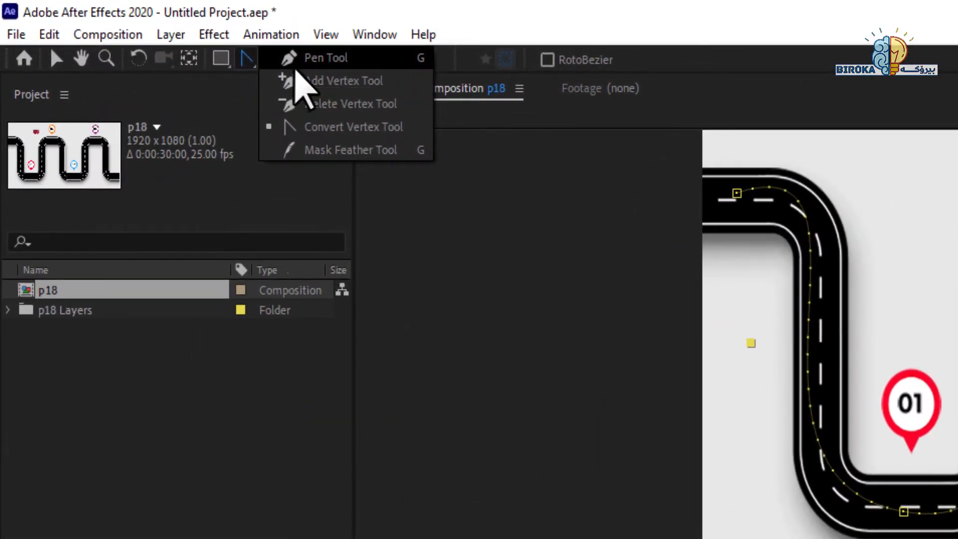
left_click(310, 58)
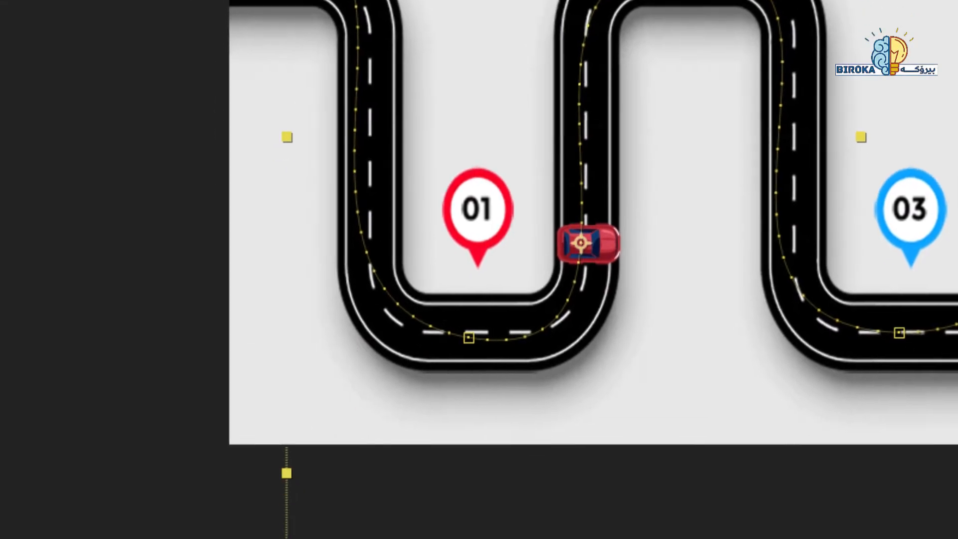
left_click(363, 320)
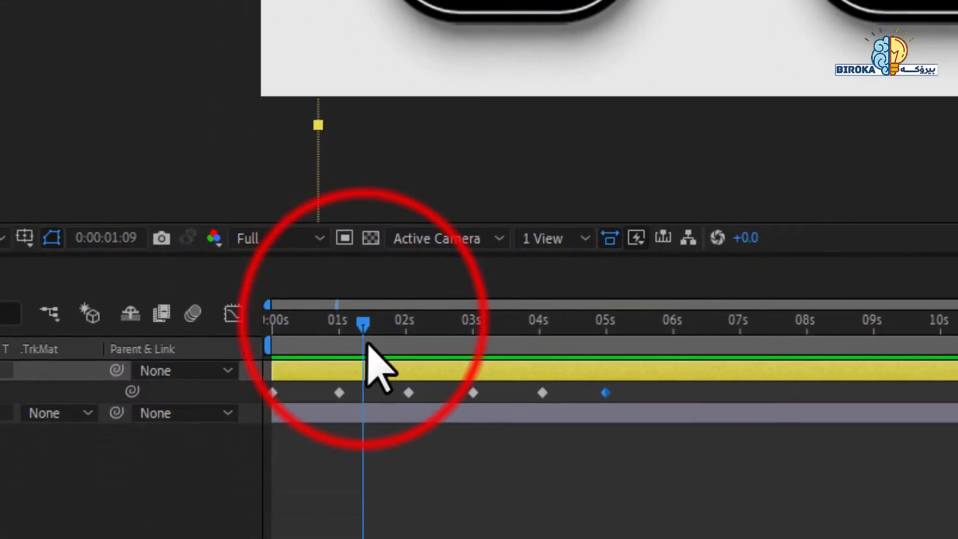
left_click_drag(359, 301, 339, 320)
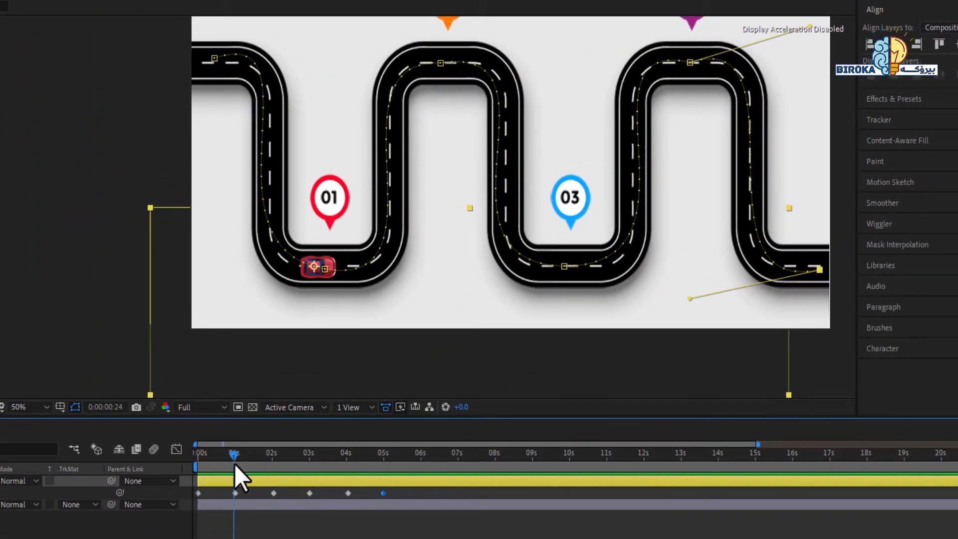
mouse_move(234, 463)
left_mouse_down()
mouse_move(199, 463)
mouse_move(223, 466)
left_mouse_up()
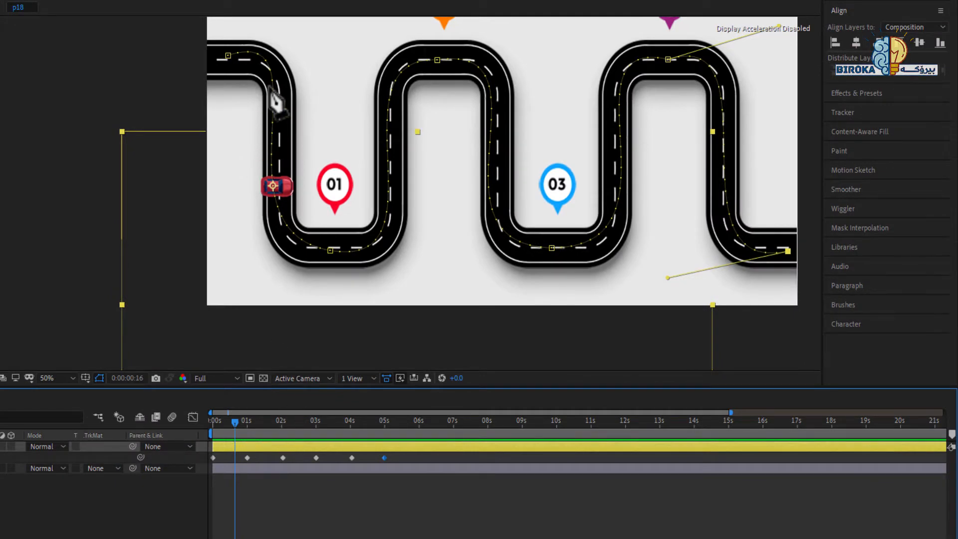
mouse_move(234, 423)
left_mouse_down()
mouse_move(211, 424)
mouse_move(247, 426)
left_mouse_up()
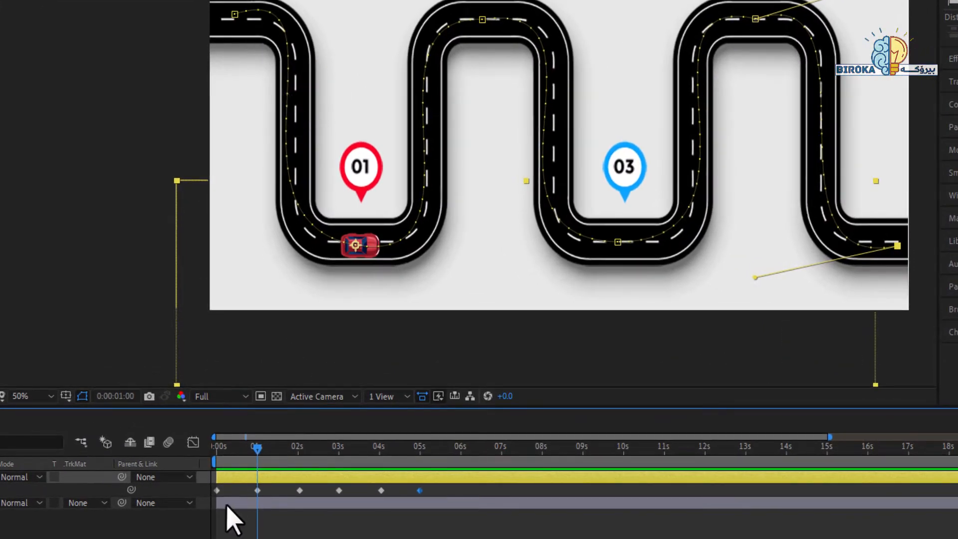
Add new points with the Pen tool to the car's motion path along the vertical stretches of the road
left_click(288, 145)
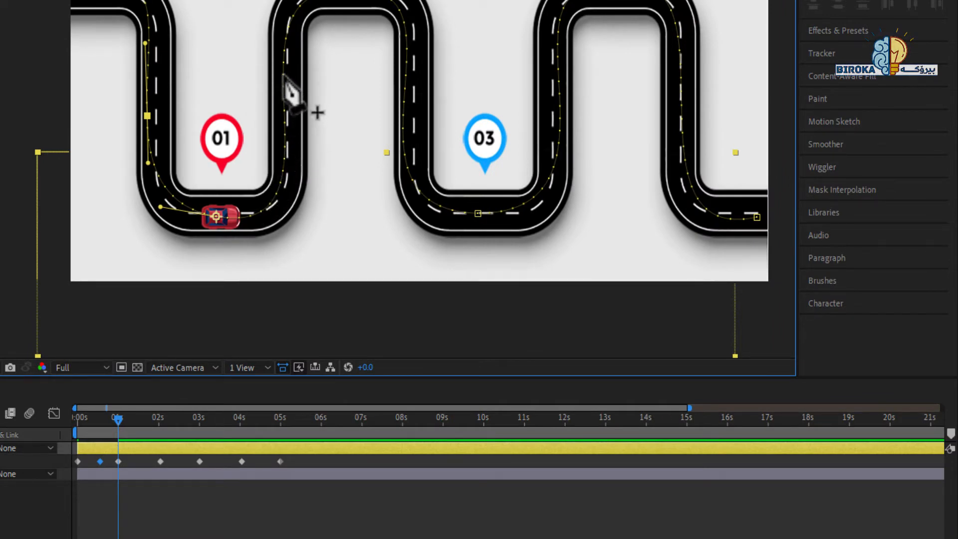
left_click(284, 78)
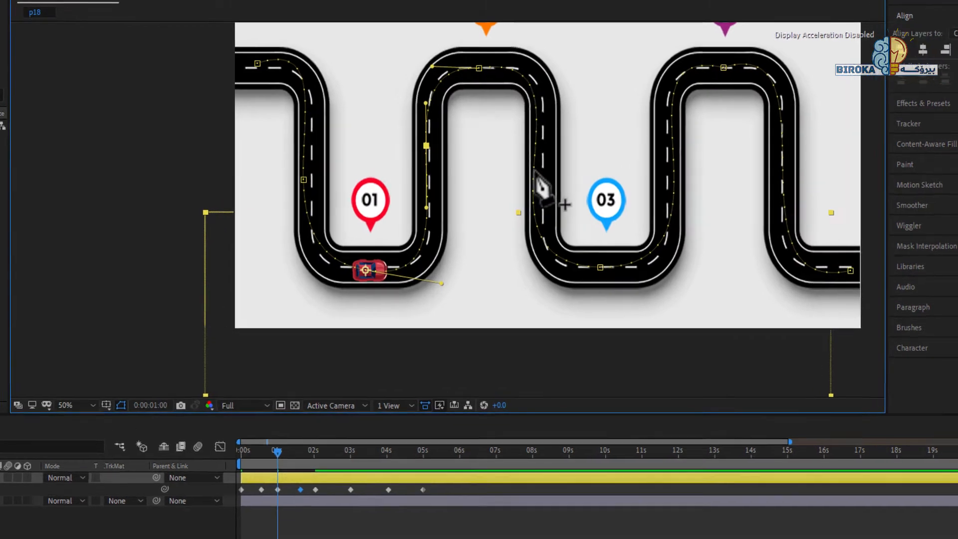
left_click(532, 159)
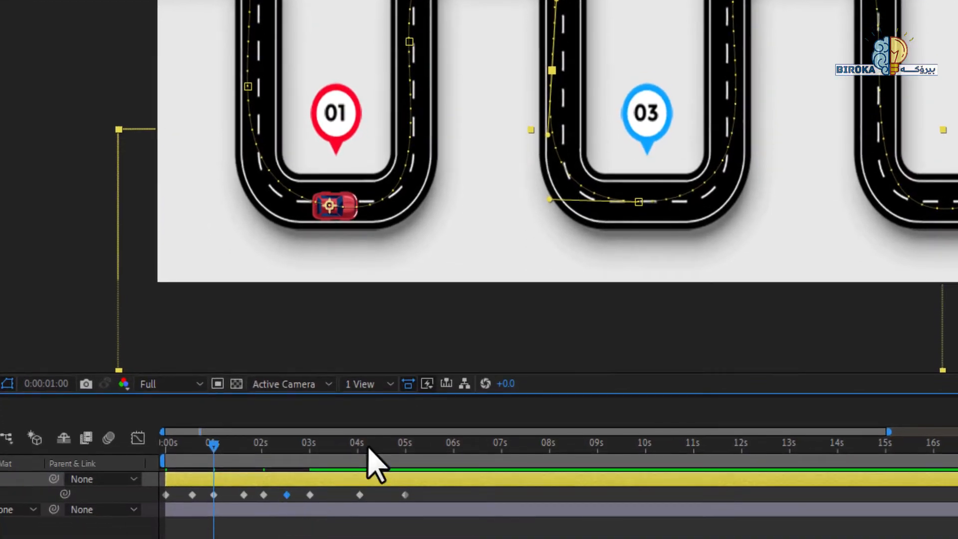
left_click(731, 137)
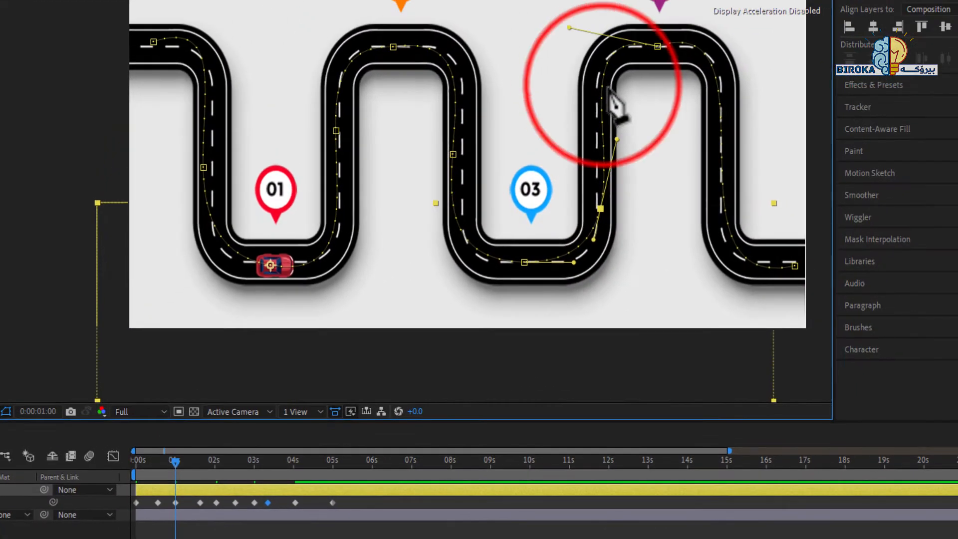
left_click(721, 128)
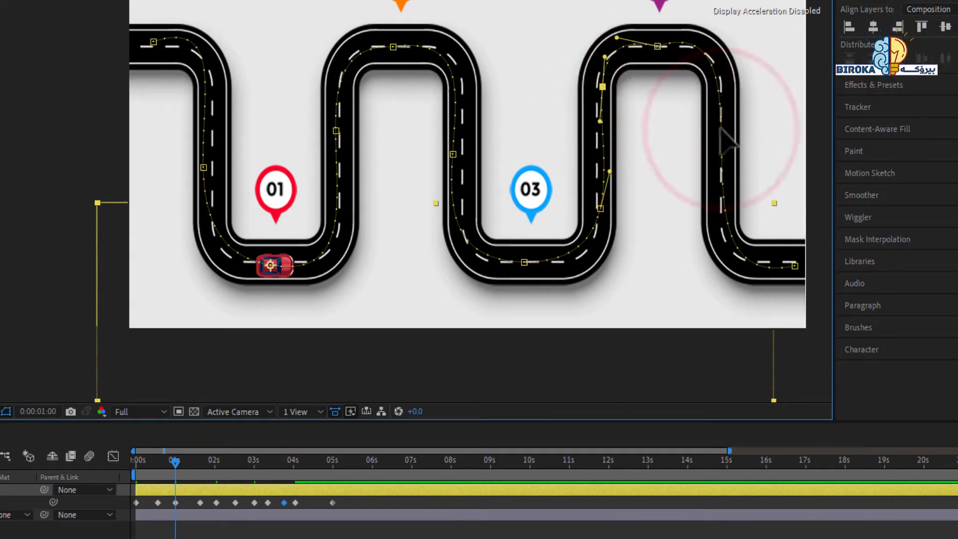
left_click(736, 246)
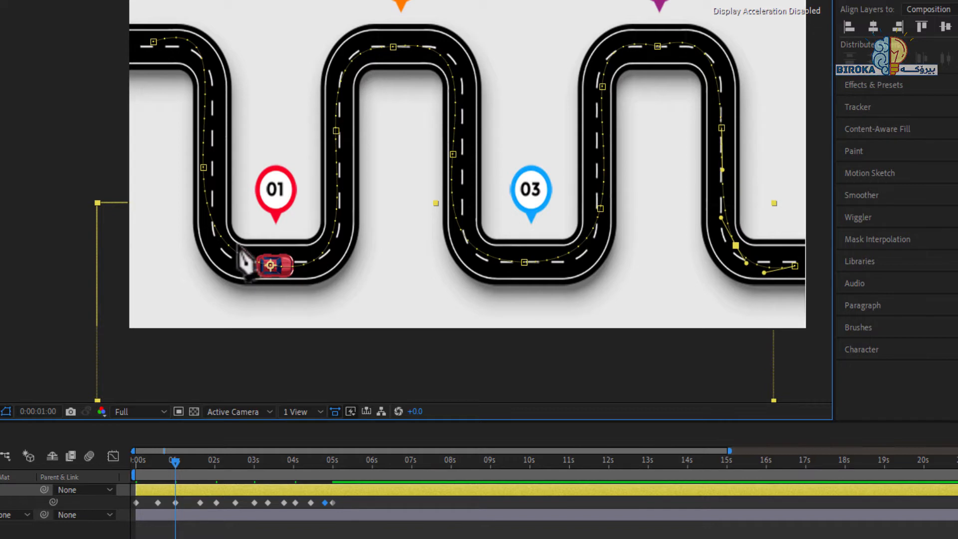
Convert the added point on the first downward road stretch to corner and back to smooth, adjust its direction handle, and reactivate the Pen tool
left_click(204, 167)
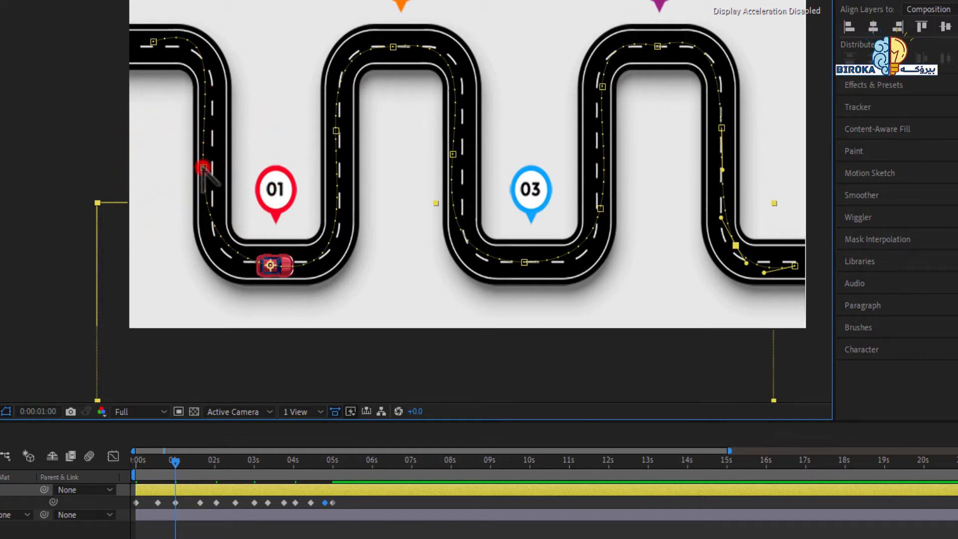
left_click(204, 167)
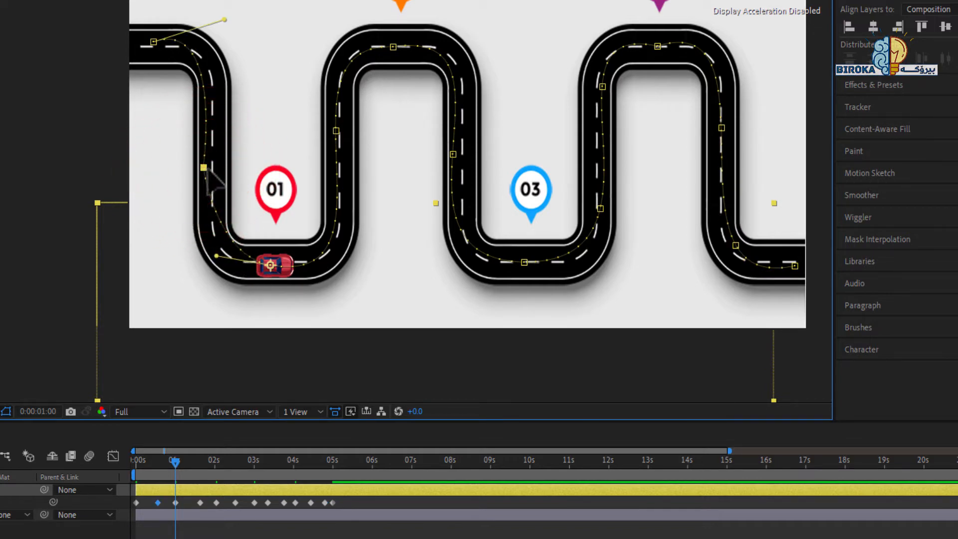
left_click(205, 168)
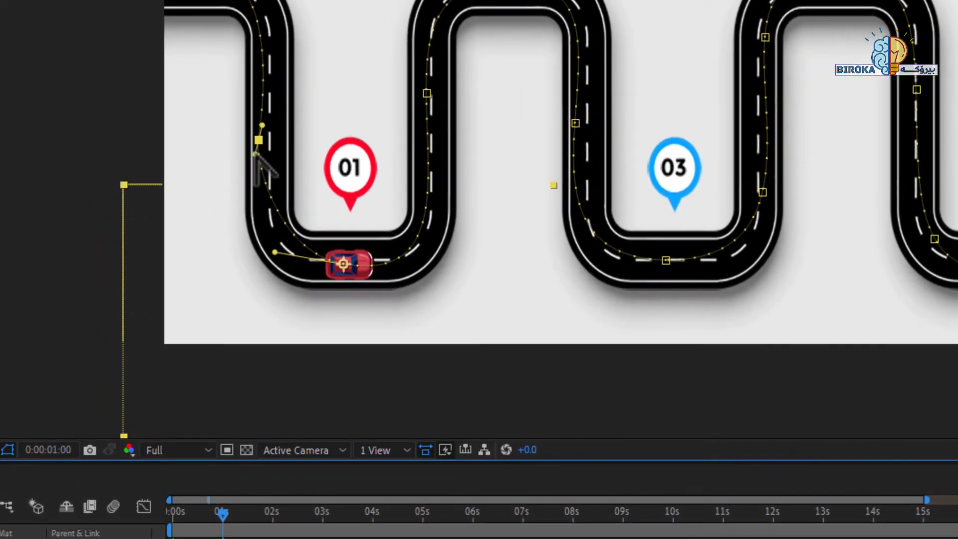
left_click_drag(255, 154, 268, 138)
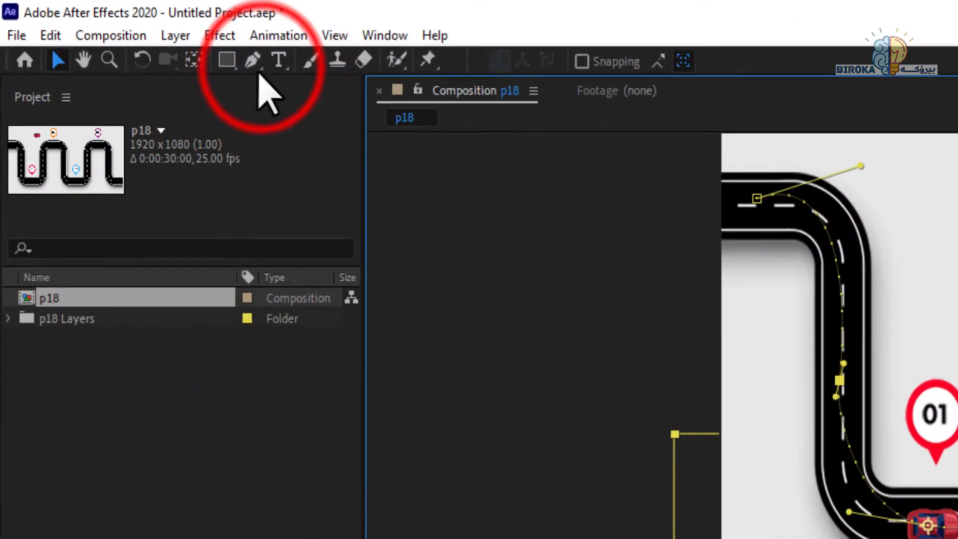
left_click(253, 60)
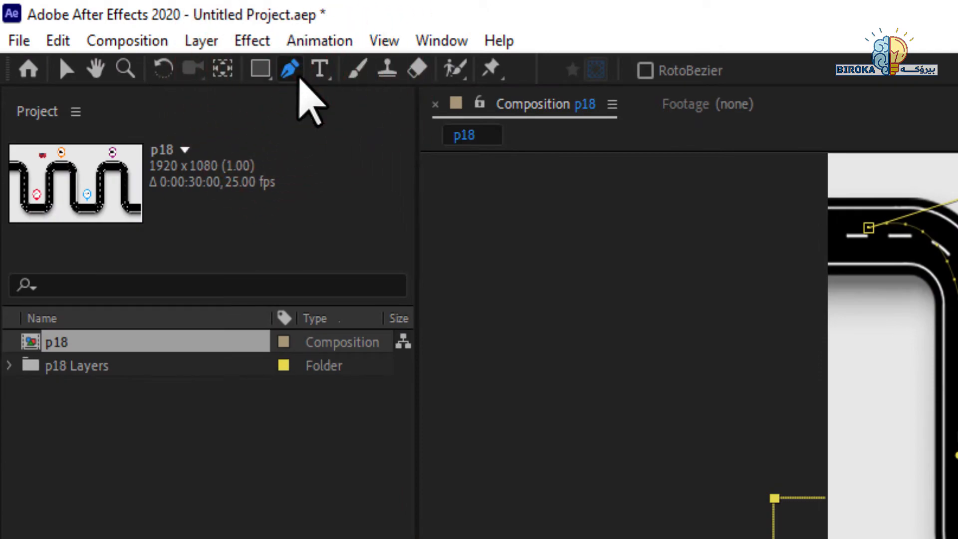
Add a motion path point at the lower bend of the first downward road stretch and move it onto the lane's centre line
left_click(298, 76)
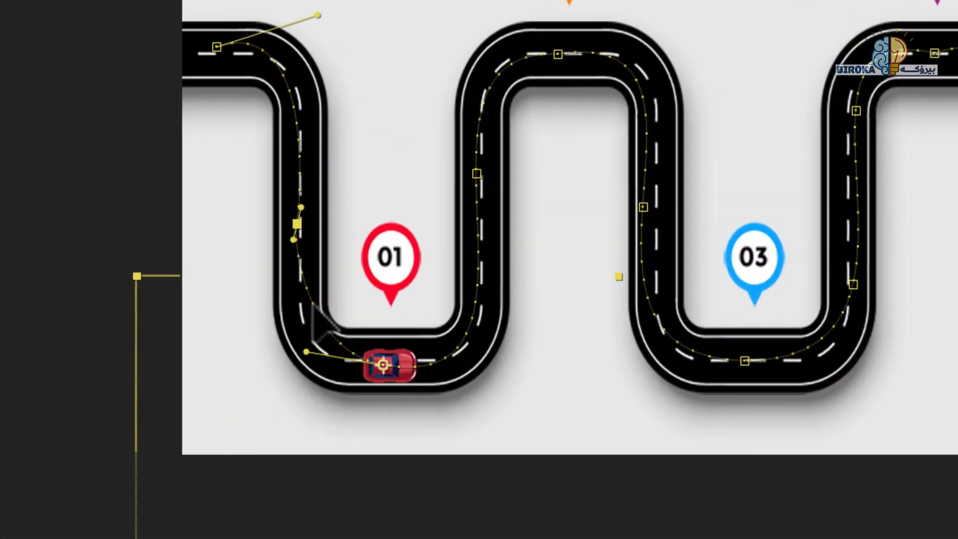
left_click(528, 290)
mouse_move(313, 304)
left_mouse_down()
mouse_move(300, 307)
mouse_move(316, 309)
mouse_move(327, 331)
mouse_move(304, 307)
left_mouse_up()
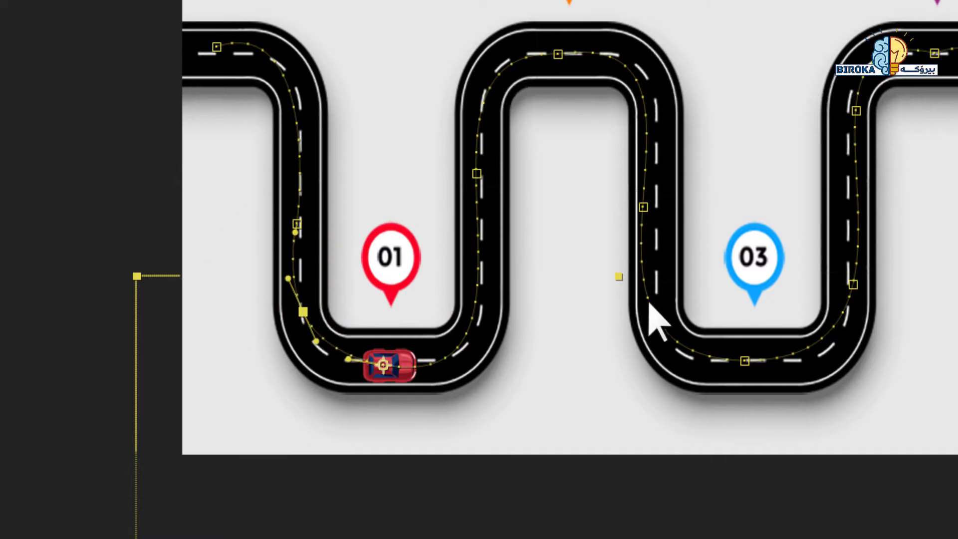
Move the path point on the second downward road stretch onto the dashed centre line and adjust its upper direction handle
left_click(643, 207)
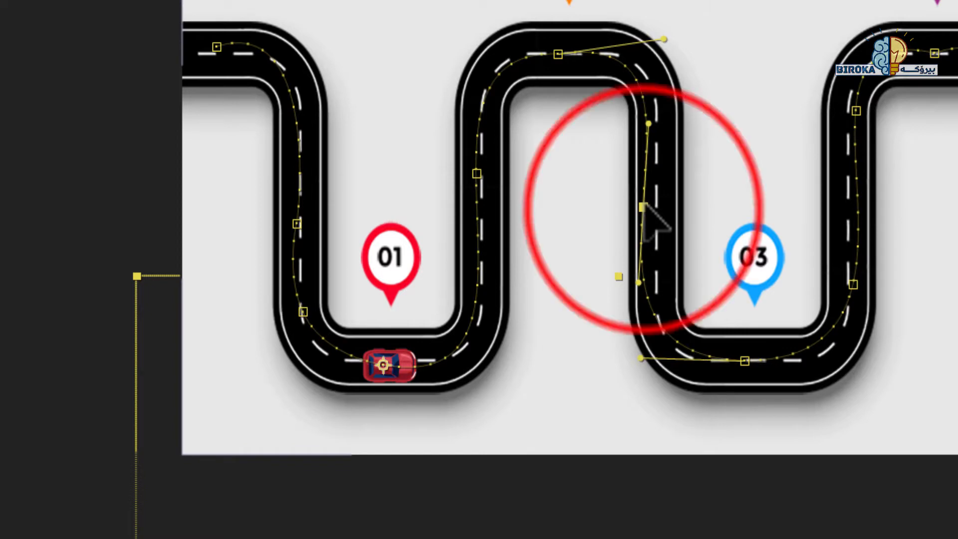
left_click_drag(643, 207, 653, 207)
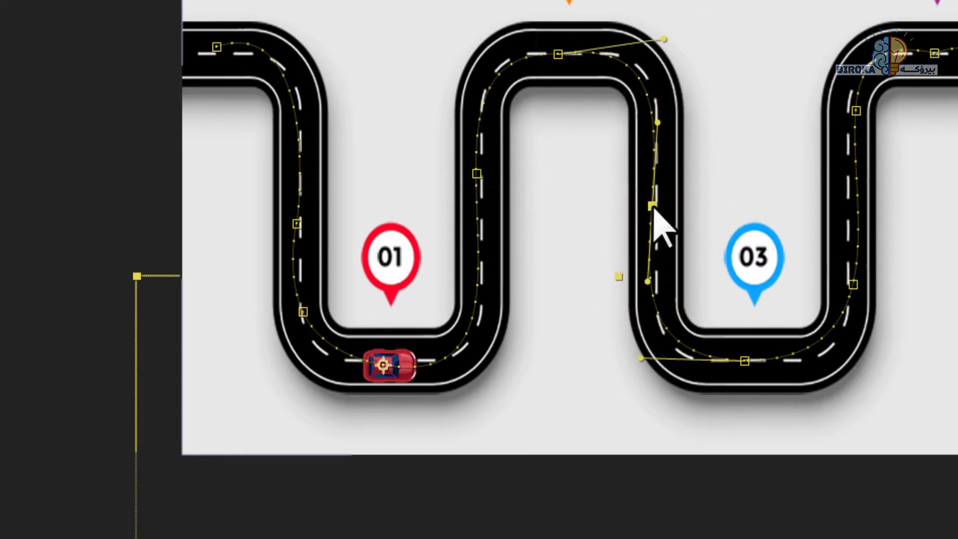
left_click(657, 122)
left_click_drag(662, 128, 653, 127)
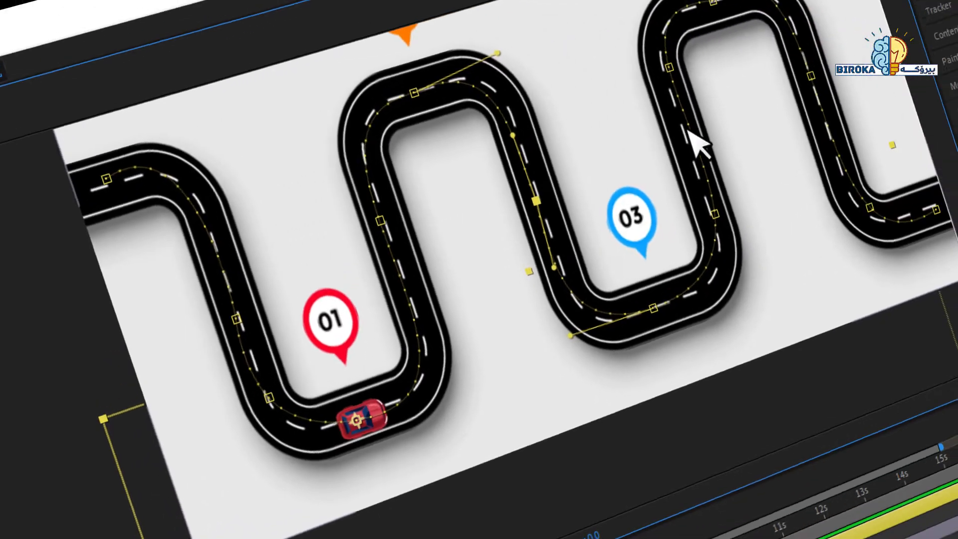
Reposition the lower and upper path points on the upward road stretch after pin 03 to follow the centre line
left_click(853, 285)
left_click(698, 210)
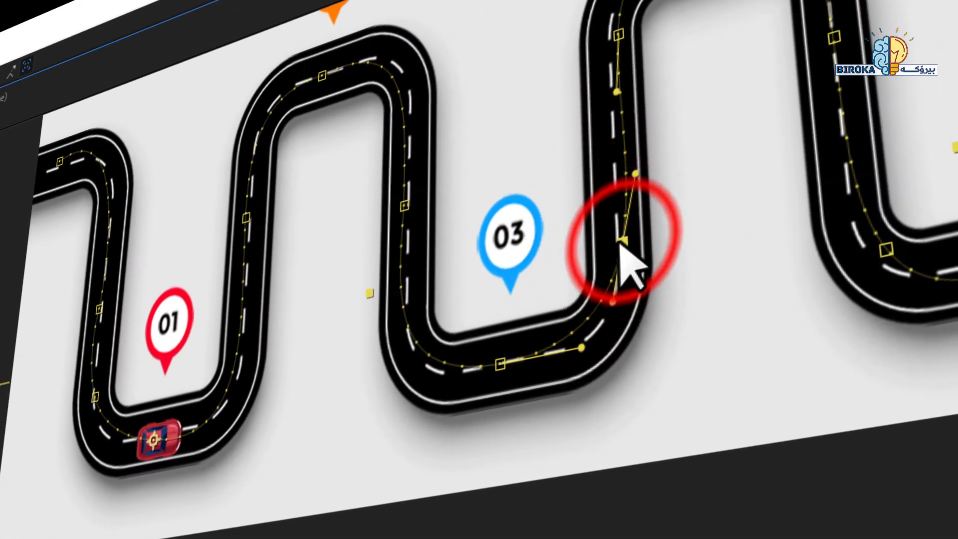
left_click_drag(684, 248, 674, 254)
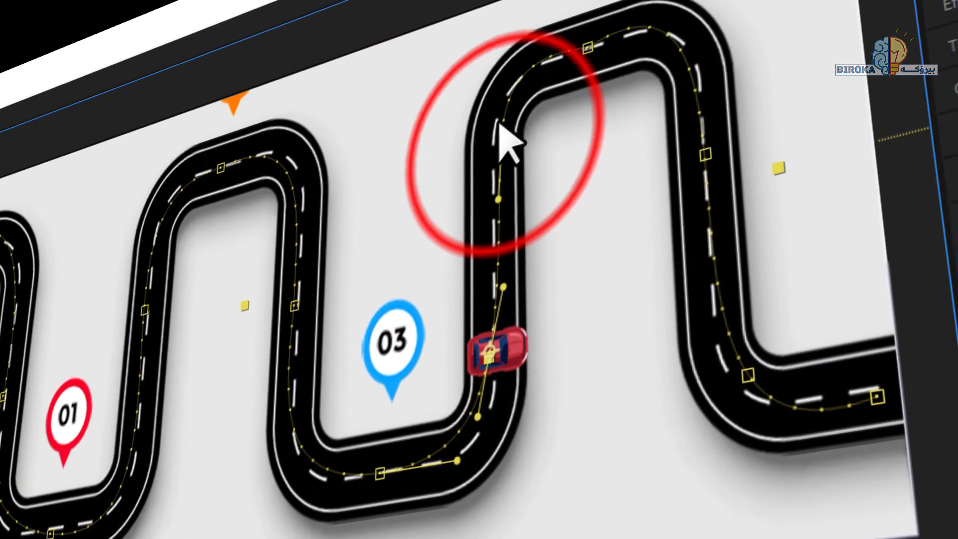
left_click(619, 34)
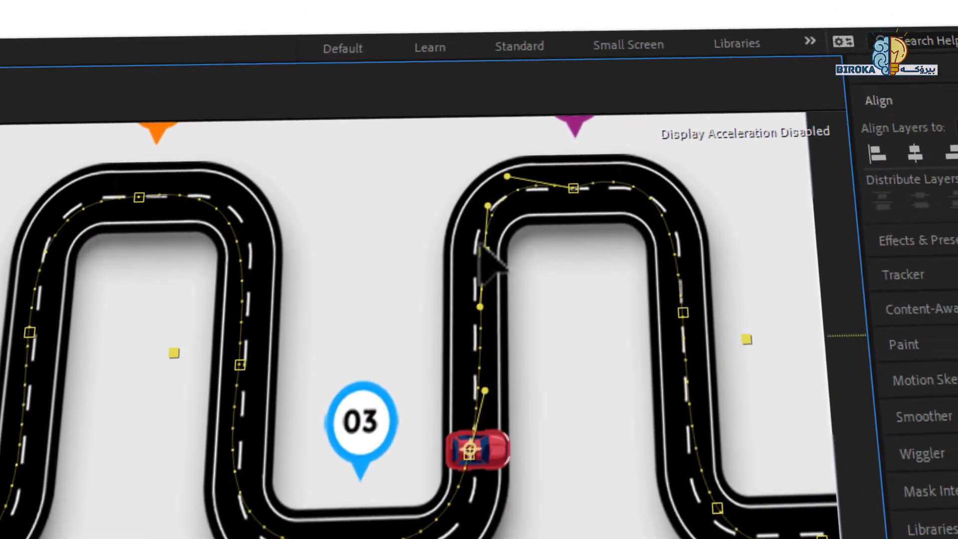
left_click(479, 245)
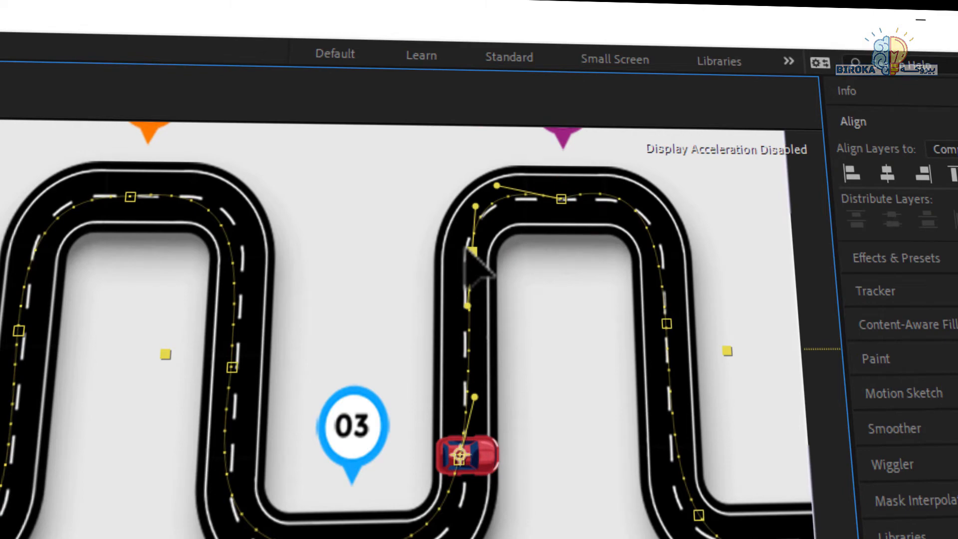
Adjust the path points on the last downward road stretch, at its lower bend and at the road's end
left_click(666, 323)
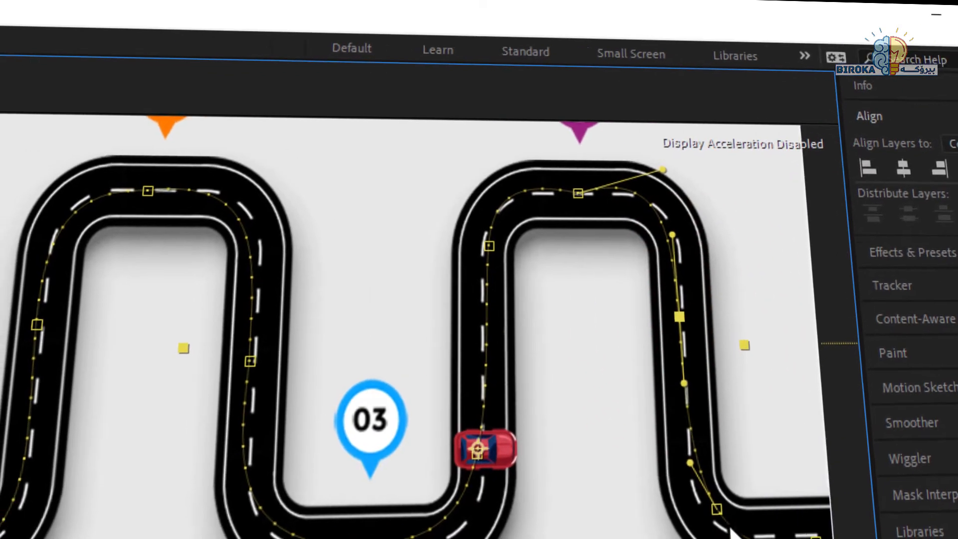
left_click(700, 514)
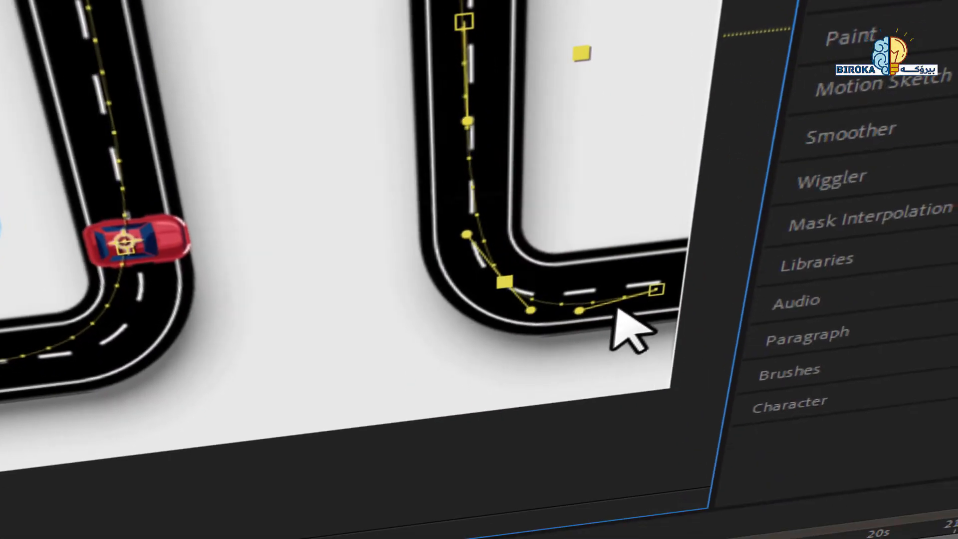
left_click(657, 289)
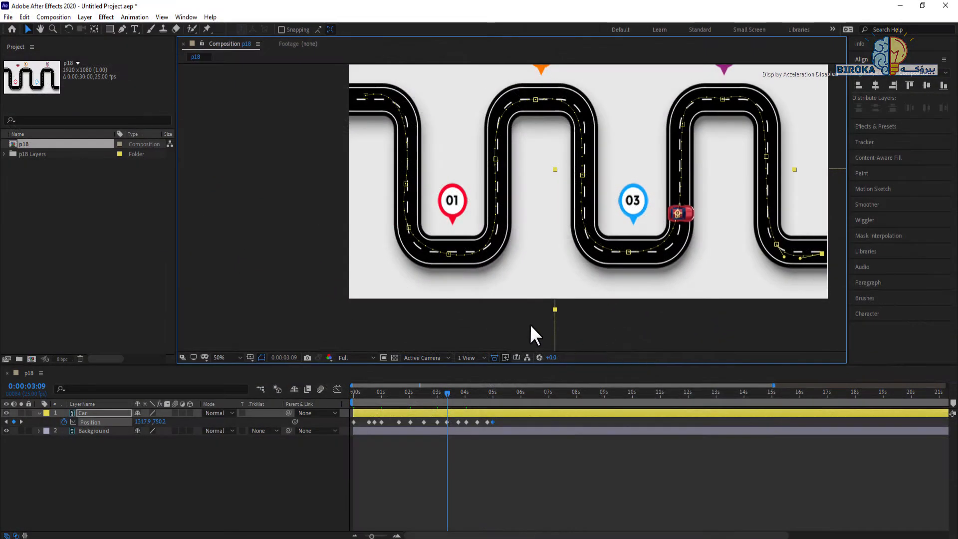
Preview the car's movement along the refined motion path from the start of the composition
left_click_drag(401, 398, 342, 397)
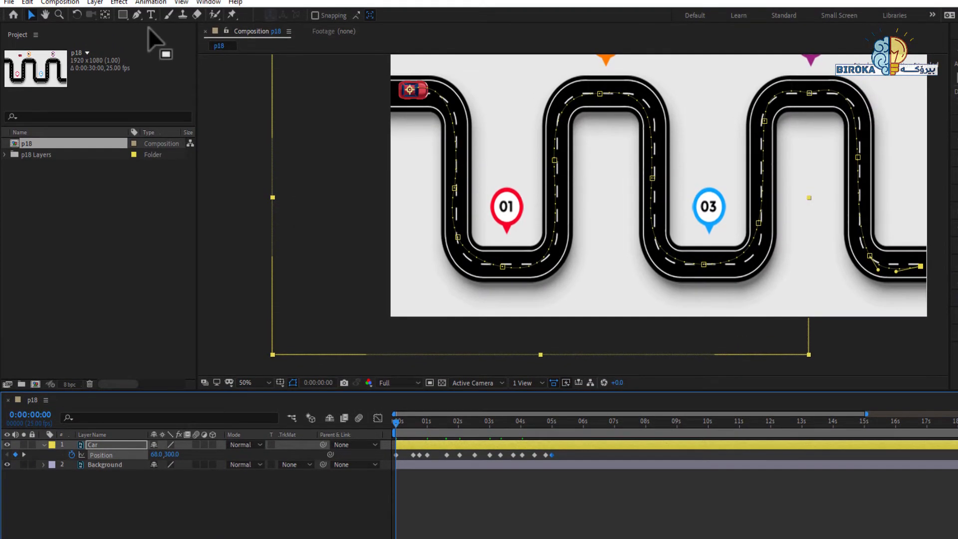
key("space")
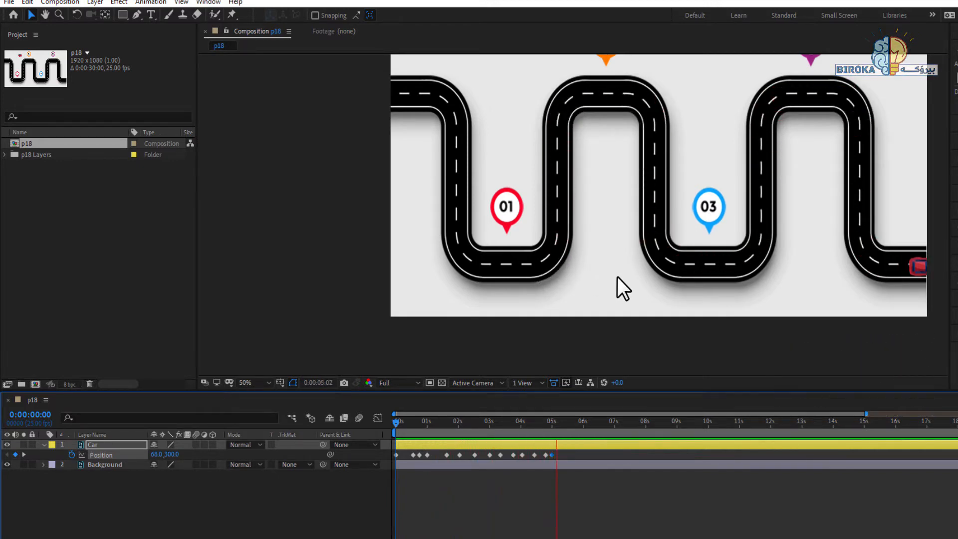
key("space")
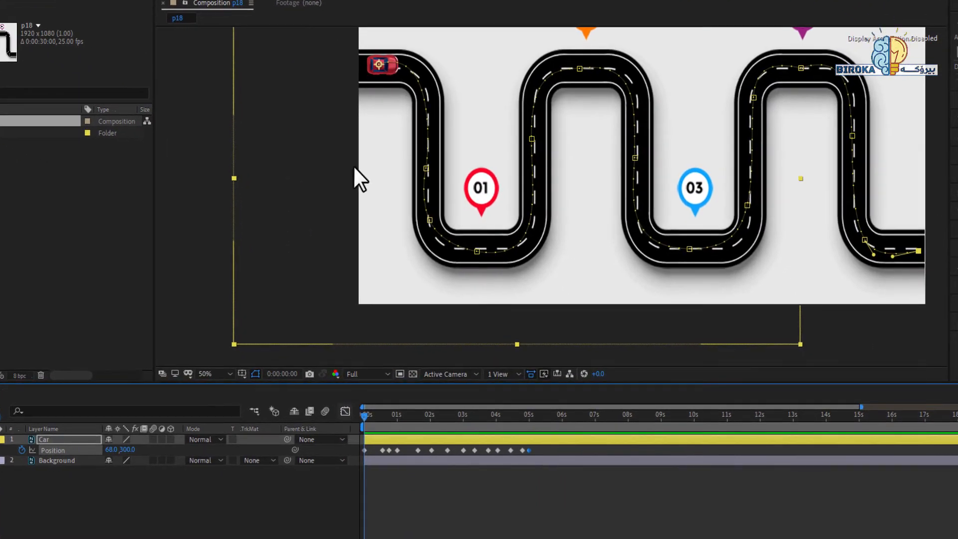
Scrub through the animation to examine the car's orientation in the road bends, returning to the start
left_click_drag(366, 413, 377, 416)
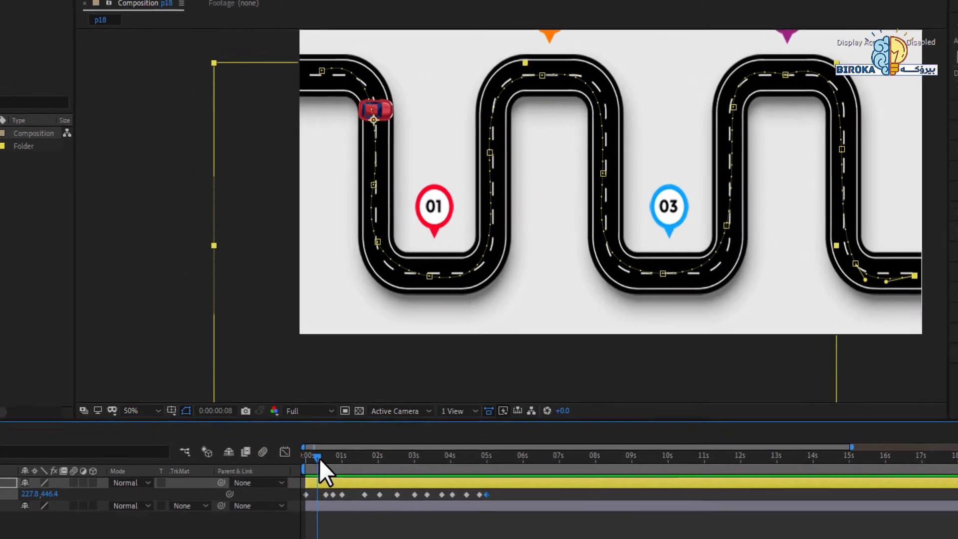
mouse_move(318, 458)
left_mouse_down()
mouse_move(303, 471)
mouse_move(324, 474)
left_mouse_up()
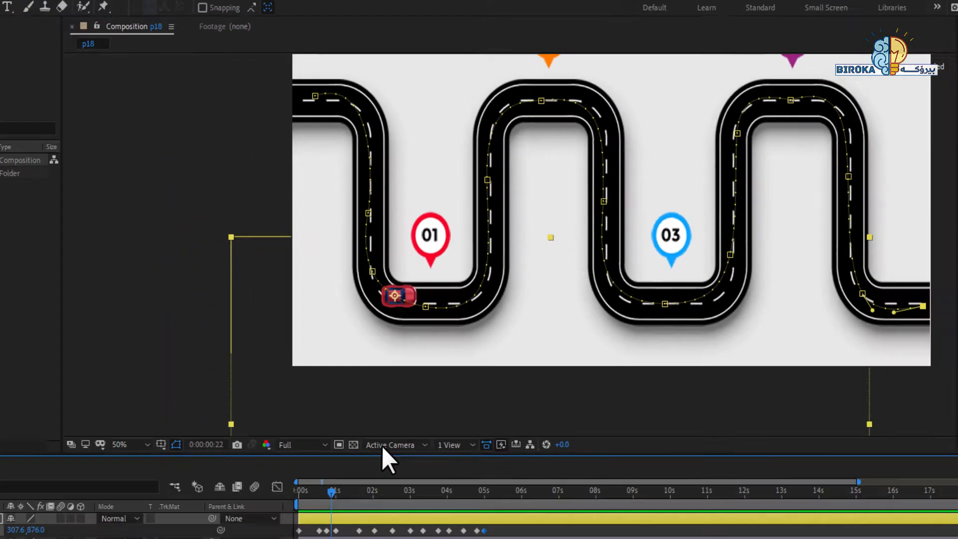
left_click_drag(379, 393, 449, 425)
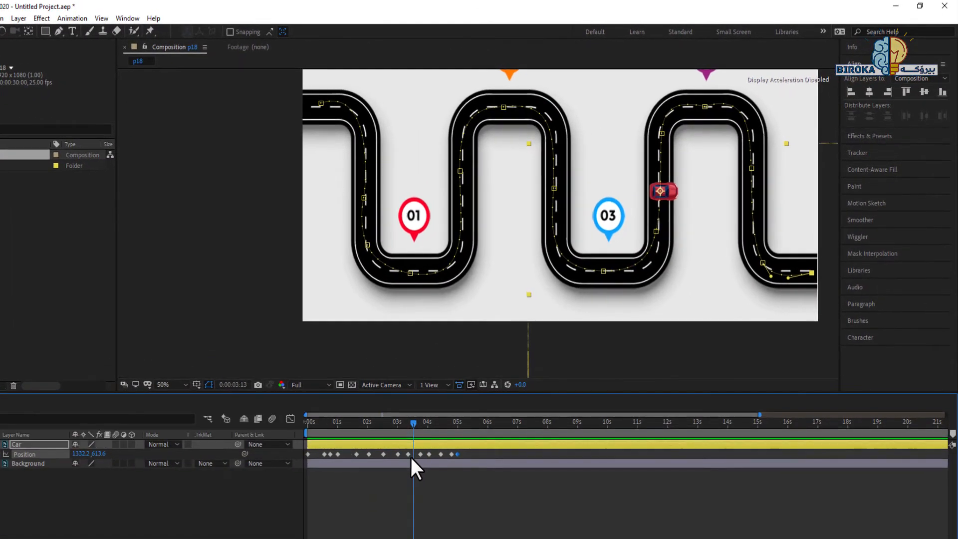
mouse_move(411, 459)
left_mouse_down()
mouse_move(454, 455)
mouse_move(408, 458)
left_mouse_up()
left_click_drag(343, 461, 296, 461)
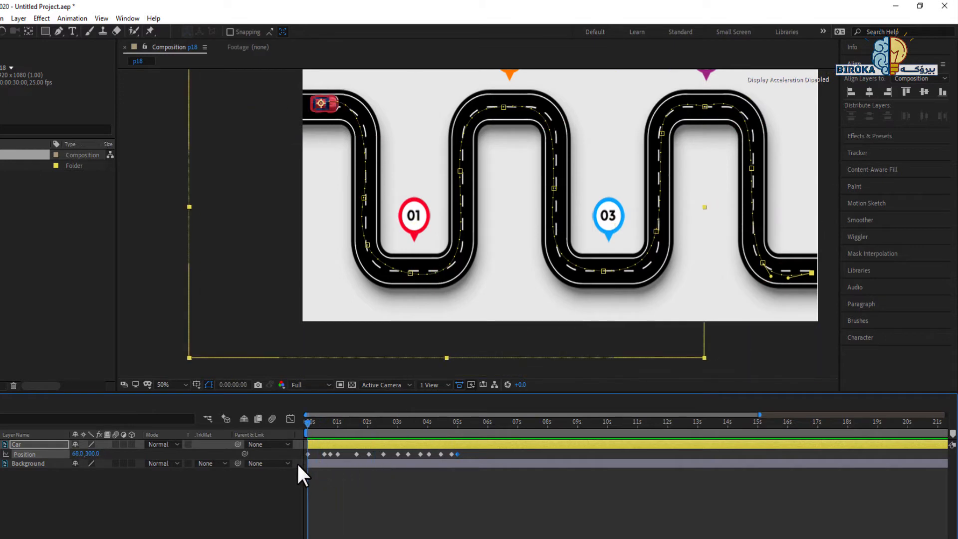
Zoom in on the timeline and reveal the Rotation property of the Car layer
left_click_drag(372, 536, 380, 536)
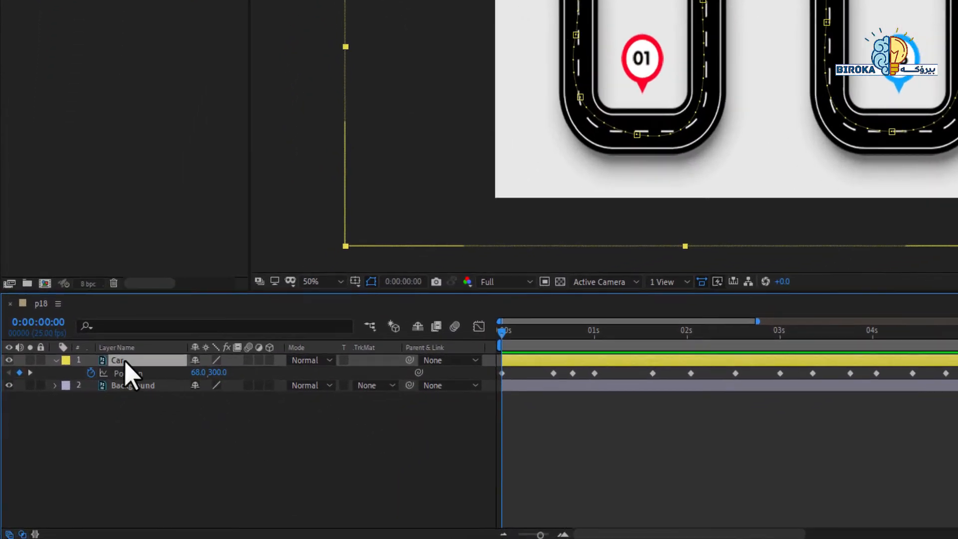
left_click(132, 495)
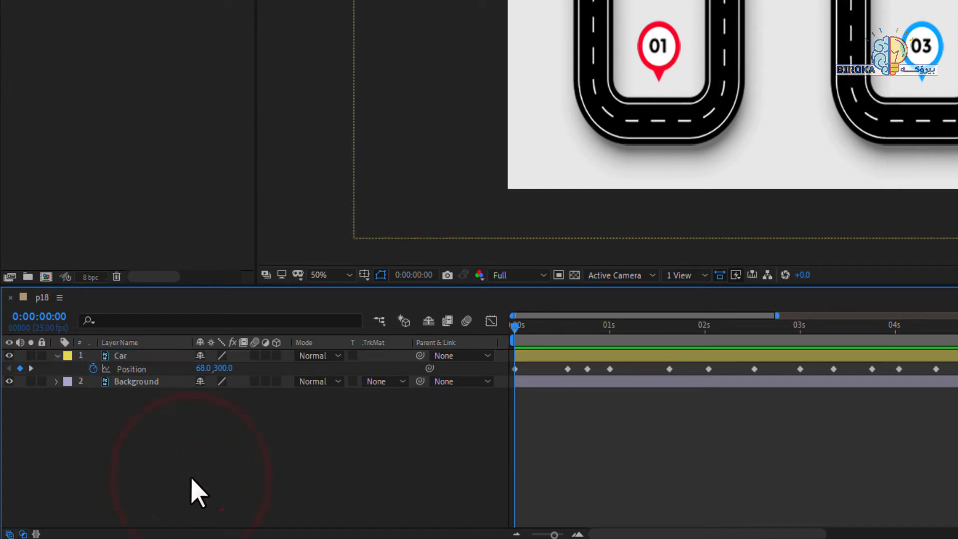
left_click(109, 360)
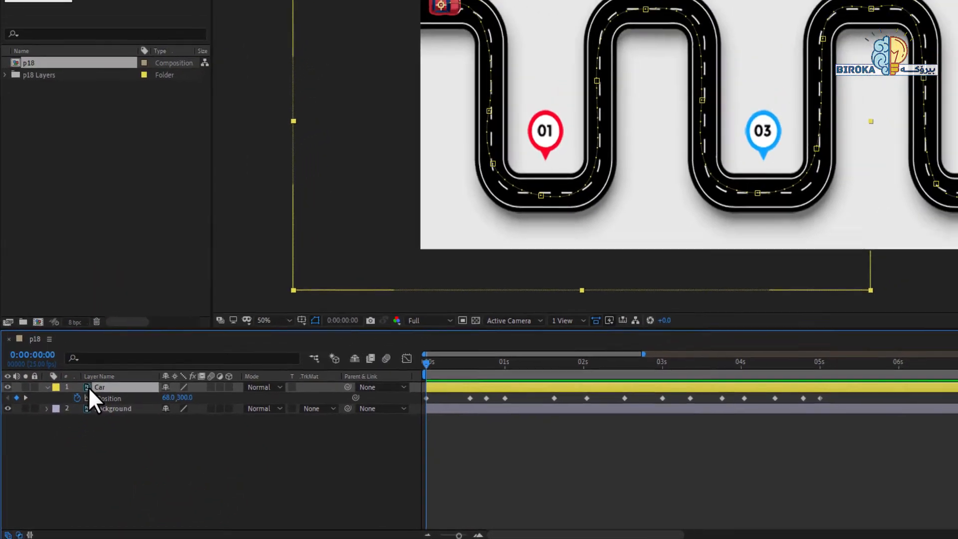
key("r")
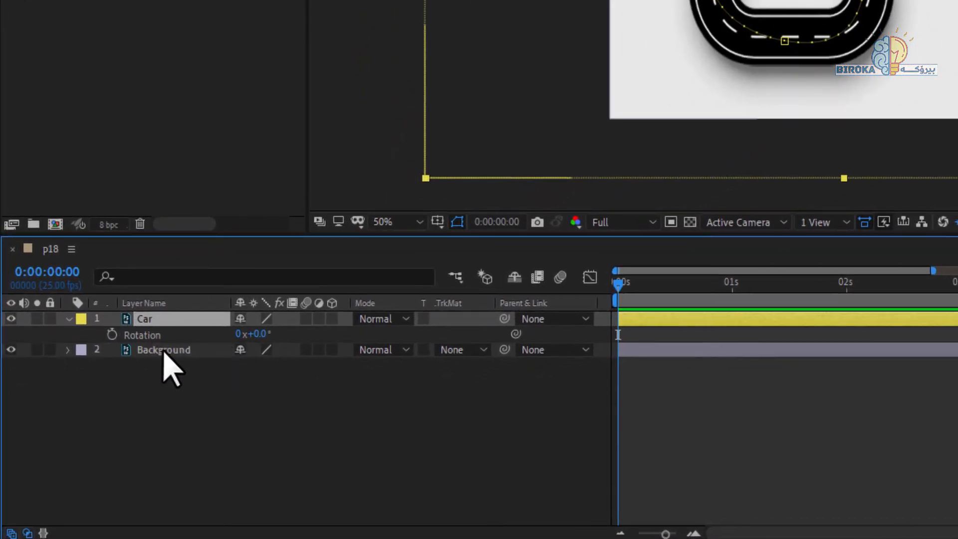
Set the Car layer's Rotation to 38° at 0:00:00:03 to match the first bend
left_click_drag(620, 284, 623, 285)
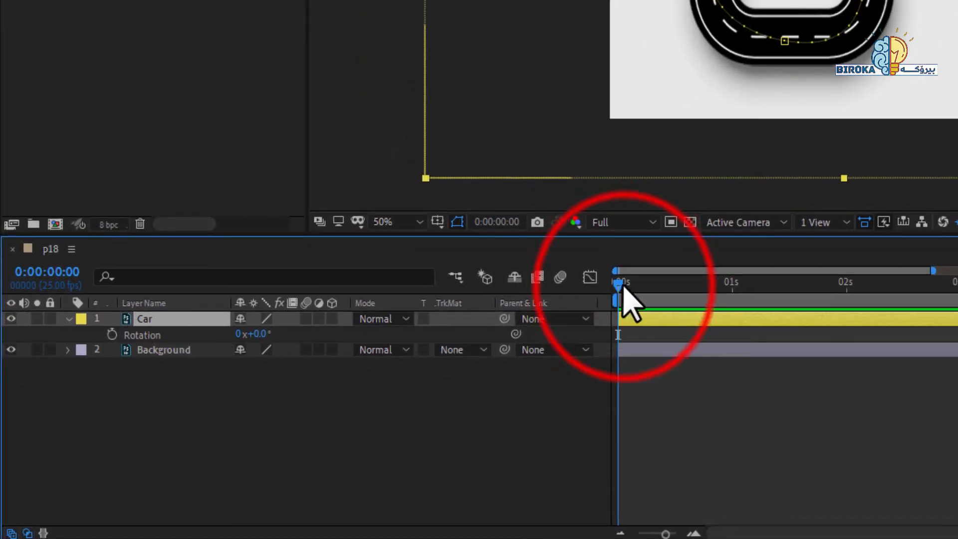
left_click_drag(430, 363, 435, 367)
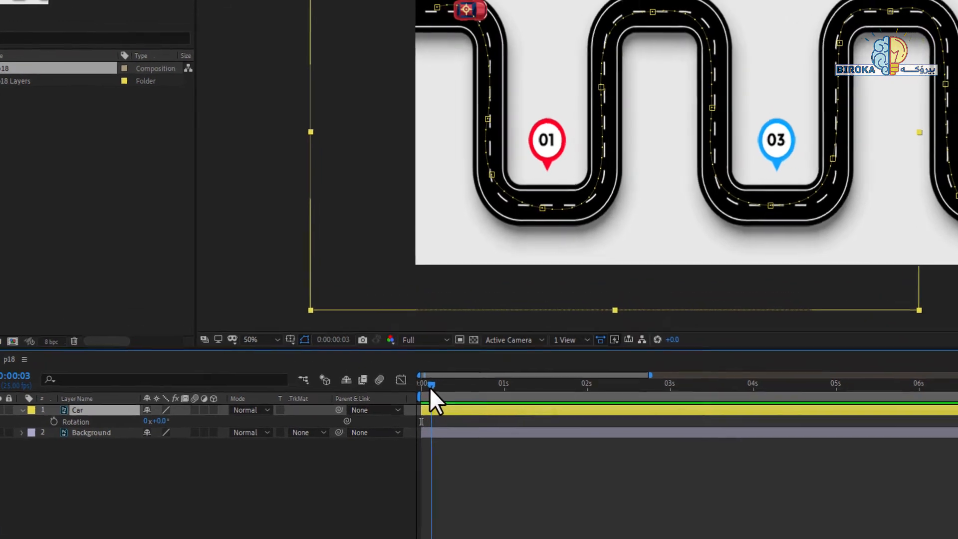
left_click_drag(149, 420, 163, 420)
left_click_drag(128, 508, 155, 512)
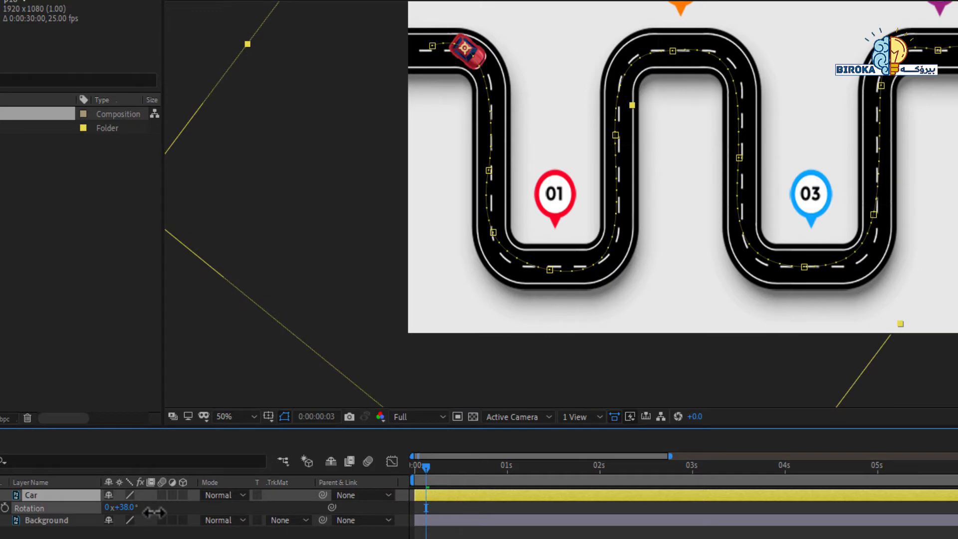
Set the Car layer's Rotation to 11° at 0:00:00:21 and to -79° at 0:00:01:06
left_click_drag(427, 471, 490, 511)
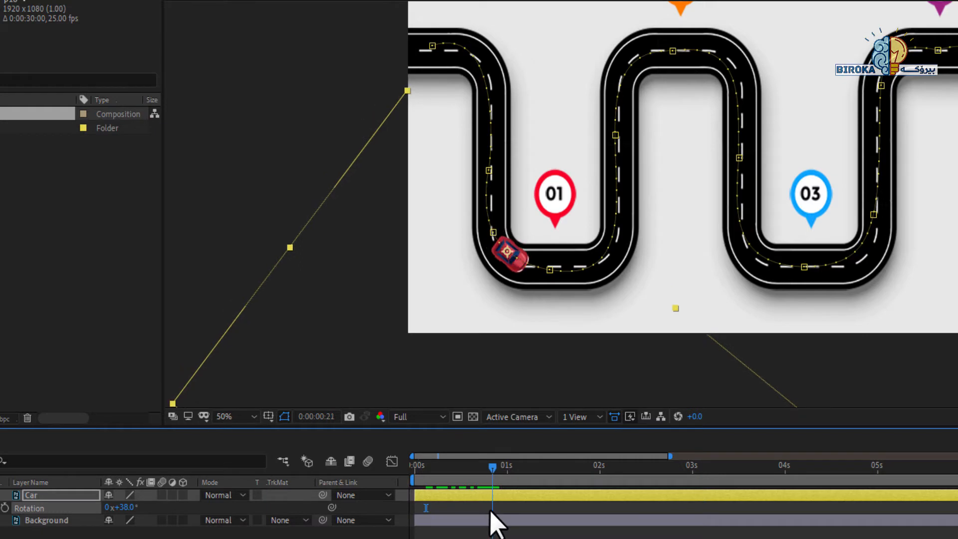
left_click_drag(132, 509, 117, 508)
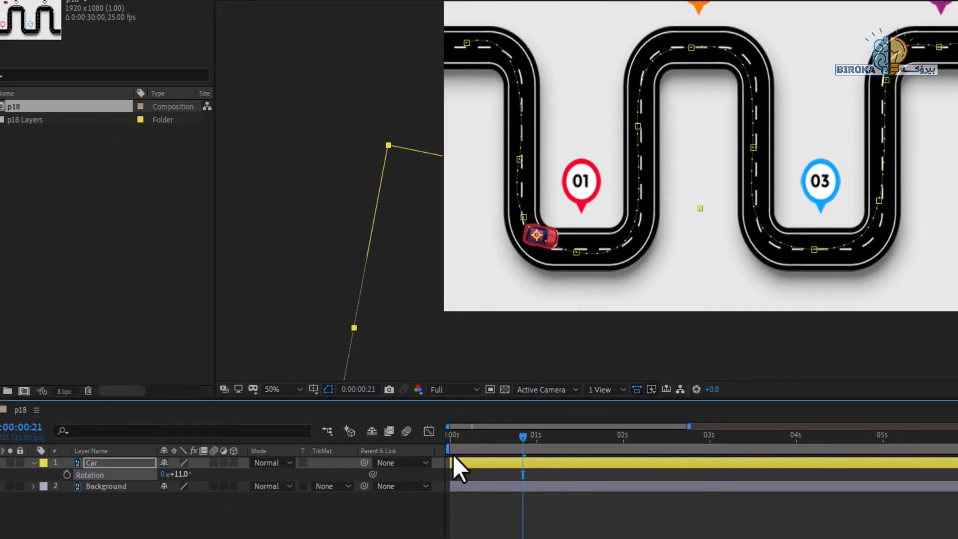
left_click(529, 442)
left_click_drag(540, 441, 557, 445)
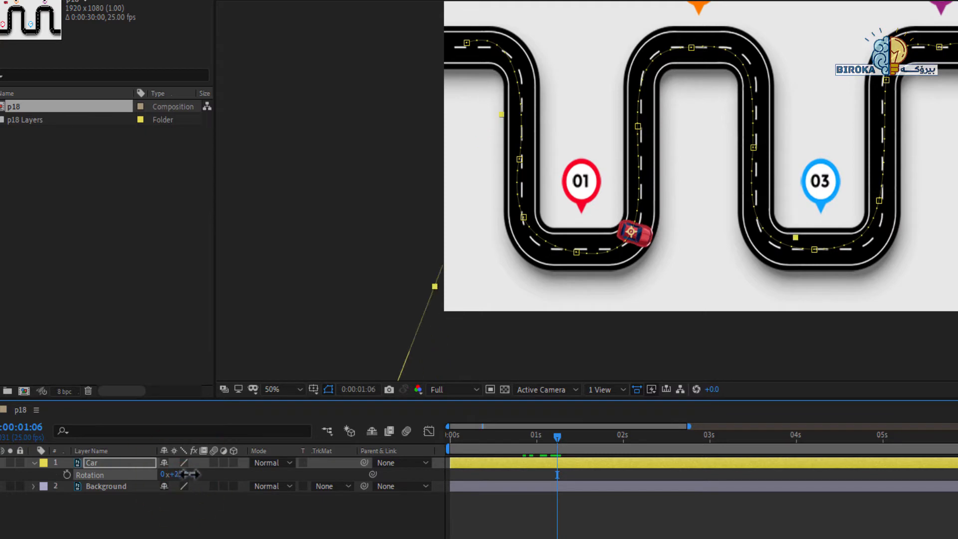
left_click_drag(189, 473, 120, 479)
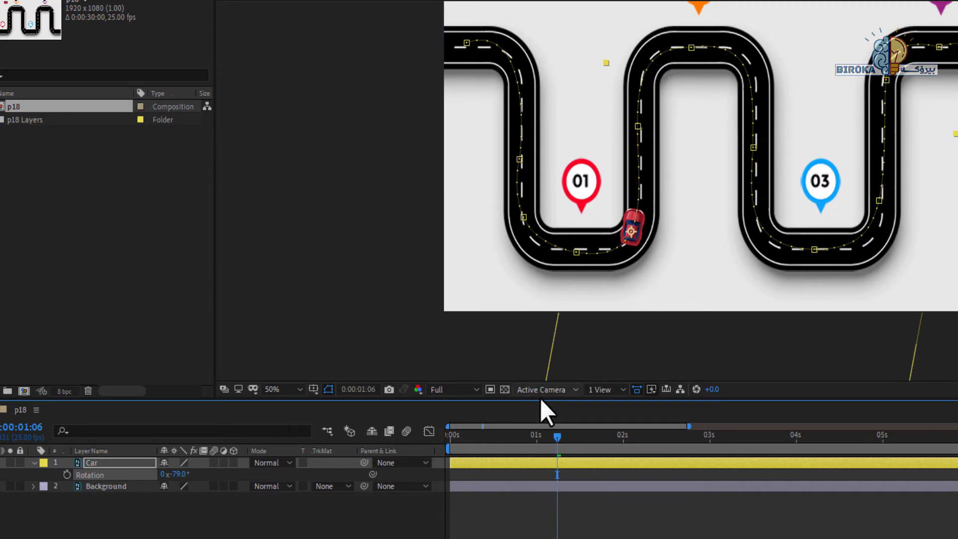
Set the Car layer's Rotation to -66° at 0:00:01:06 and scrub back along the path
mouse_move(561, 439)
left_mouse_down()
mouse_move(444, 447)
mouse_move(562, 456)
left_mouse_up()
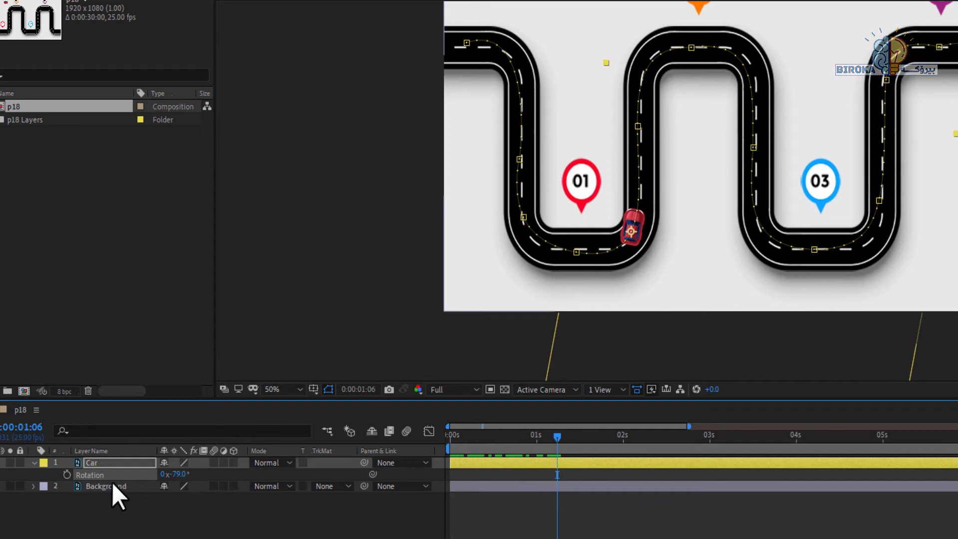
left_click_drag(177, 474, 187, 474)
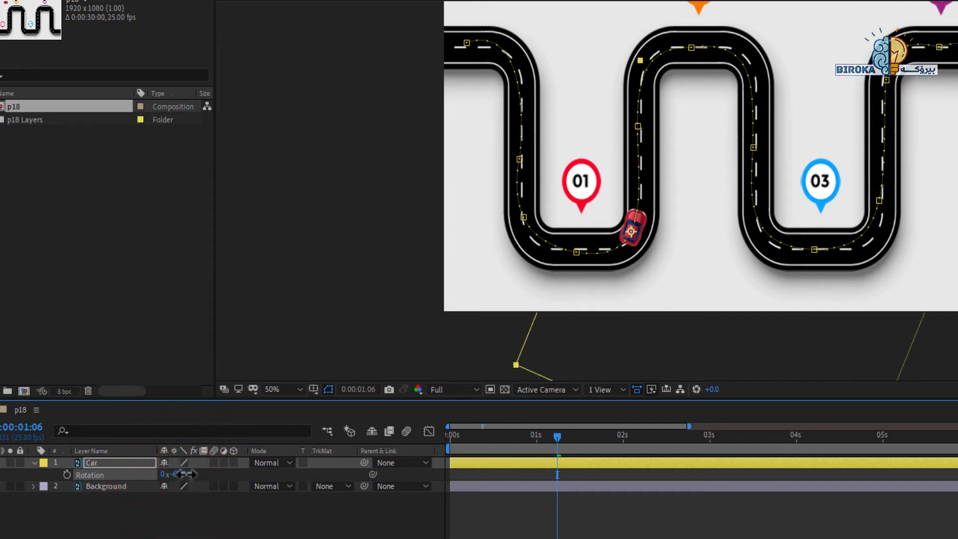
left_click_drag(560, 438, 540, 437)
Return to the start of the composition, reselect the Car layer and show its Position property
key("Home")
left_click(185, 511)
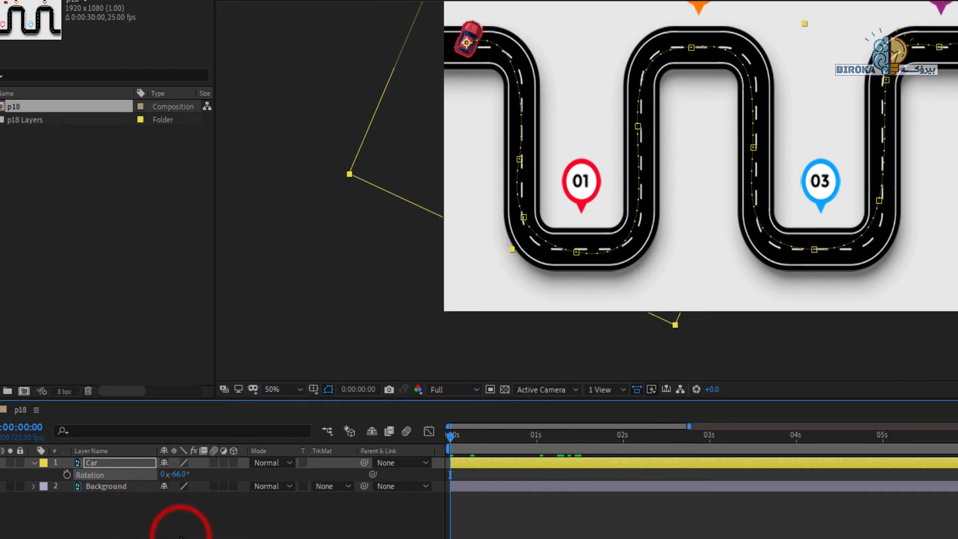
left_click(137, 459)
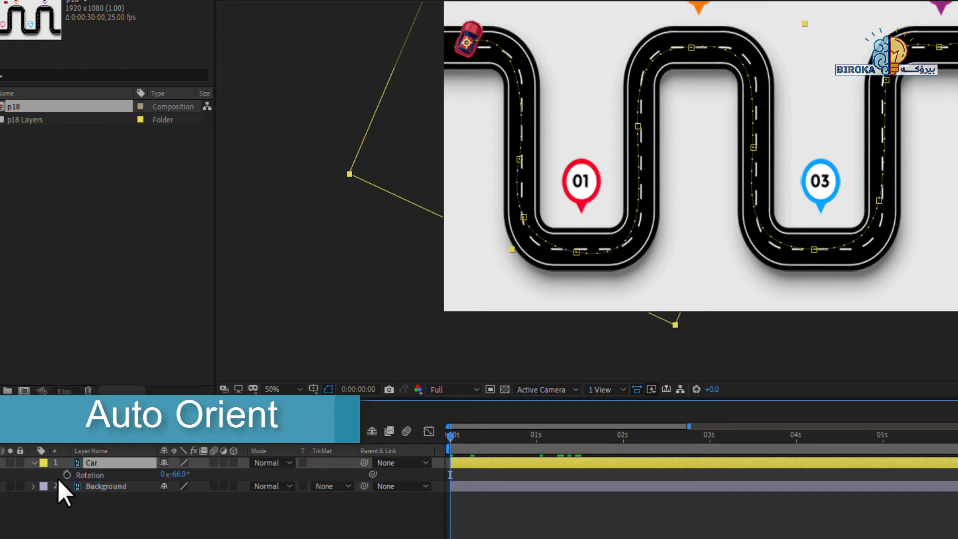
key("p")
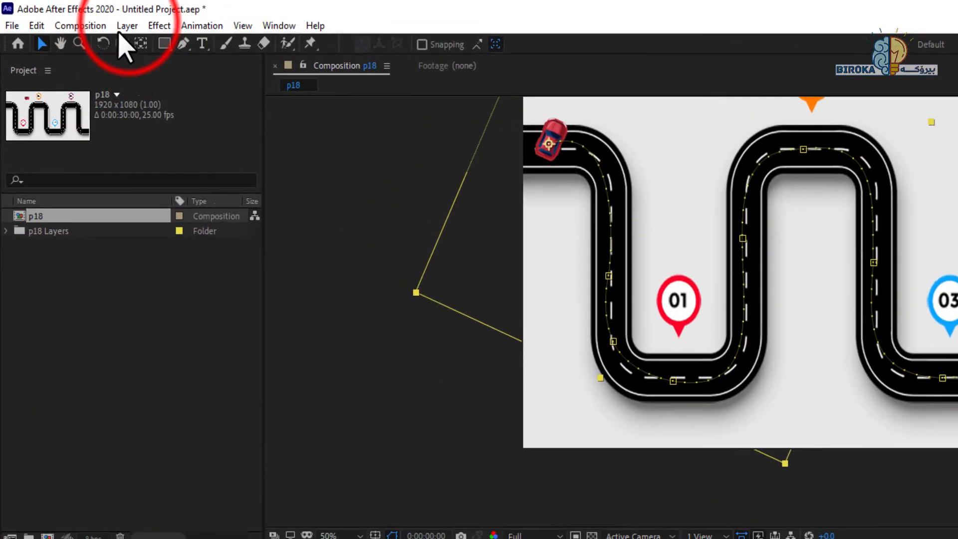
Set the Car layer's Auto-Orientation to Orient Along Path
left_click(91, 19)
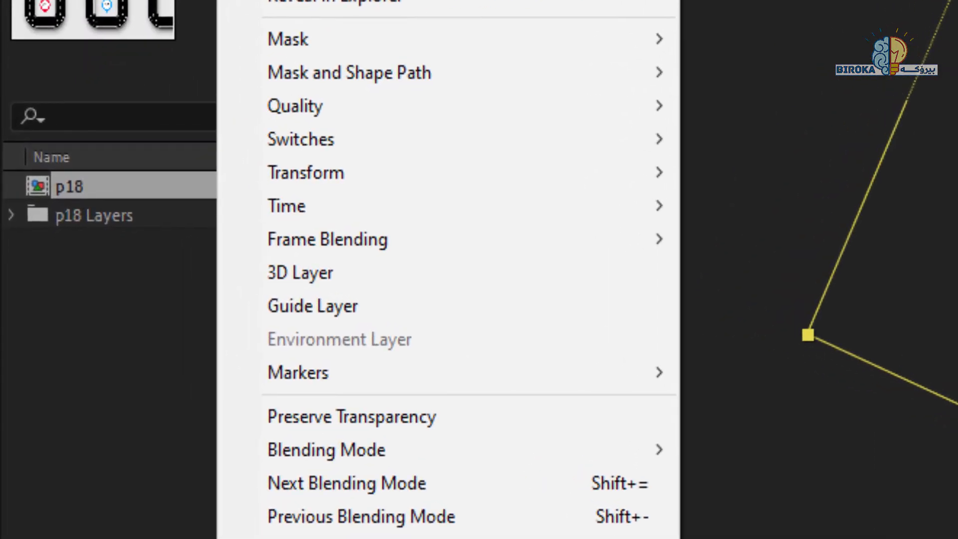
mouse_move(328, 169)
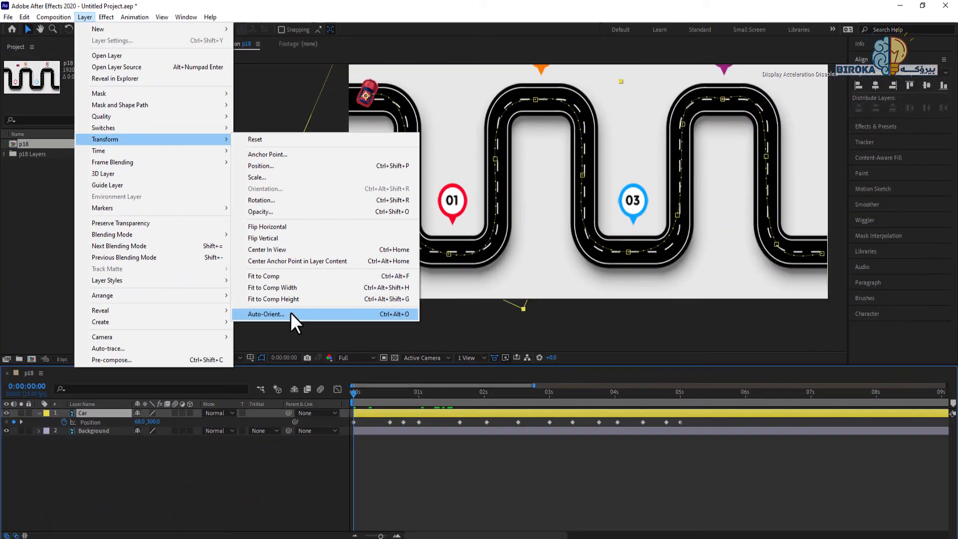
left_click(290, 312)
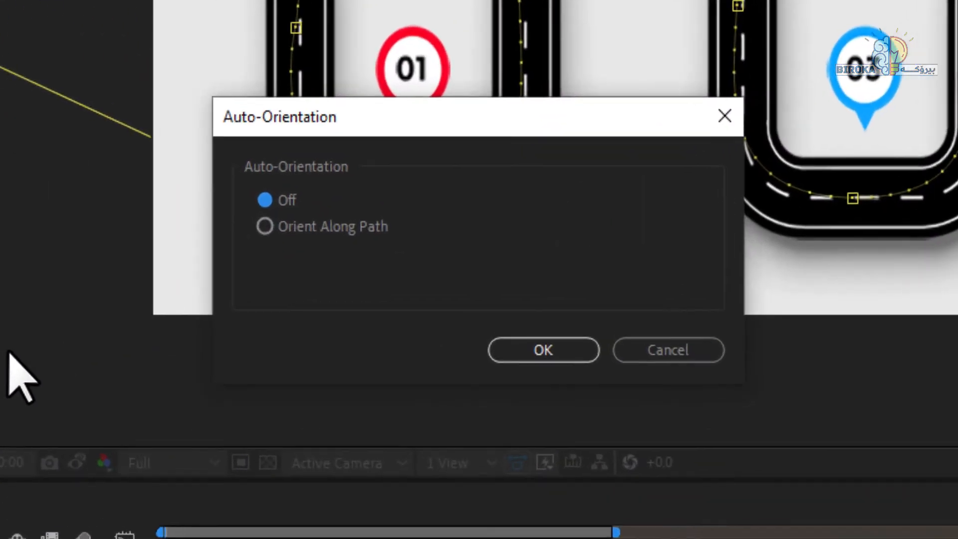
left_click_drag(354, 122, 259, 128)
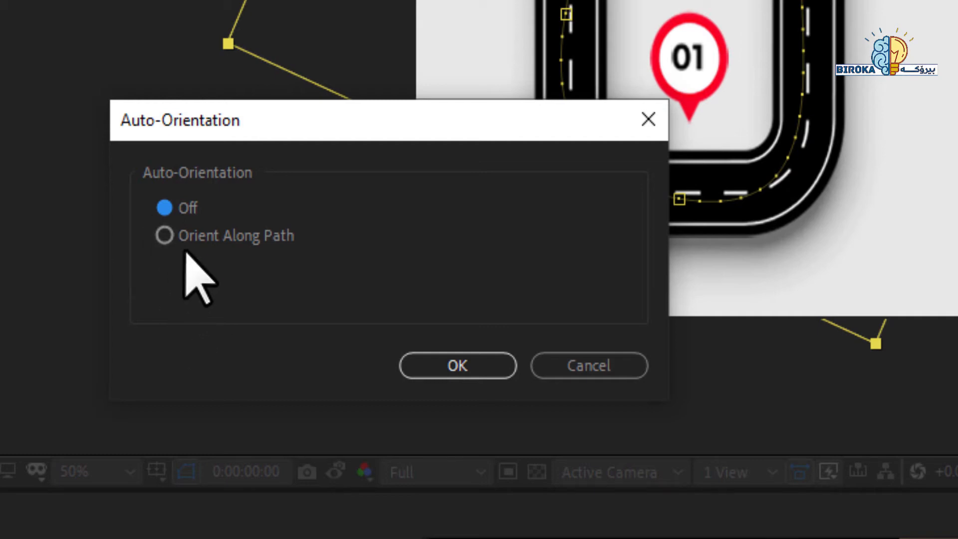
left_click(172, 234)
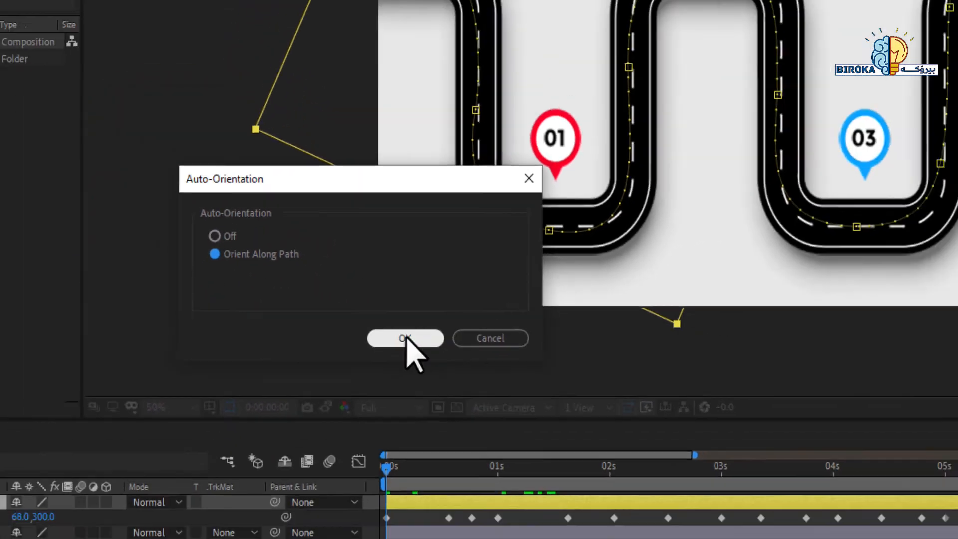
left_click(457, 365)
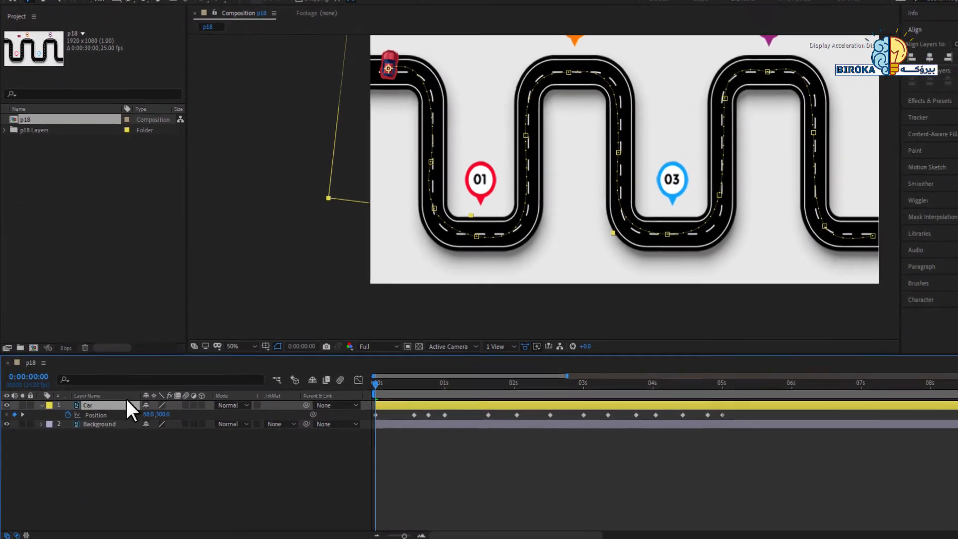
Show the Car layer's Rotation and set it to 18° at the start so the car faces along the road
left_click(87, 398)
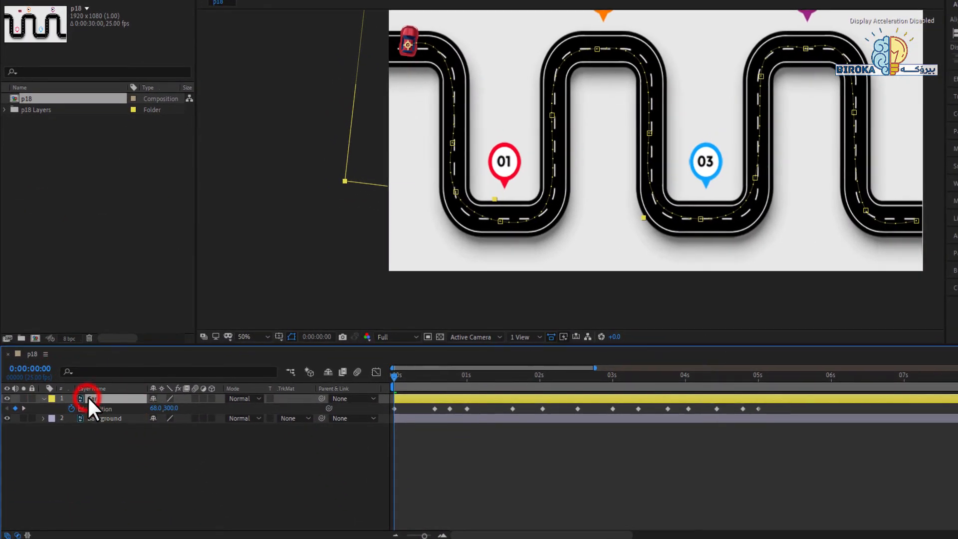
key("r")
left_click(171, 409)
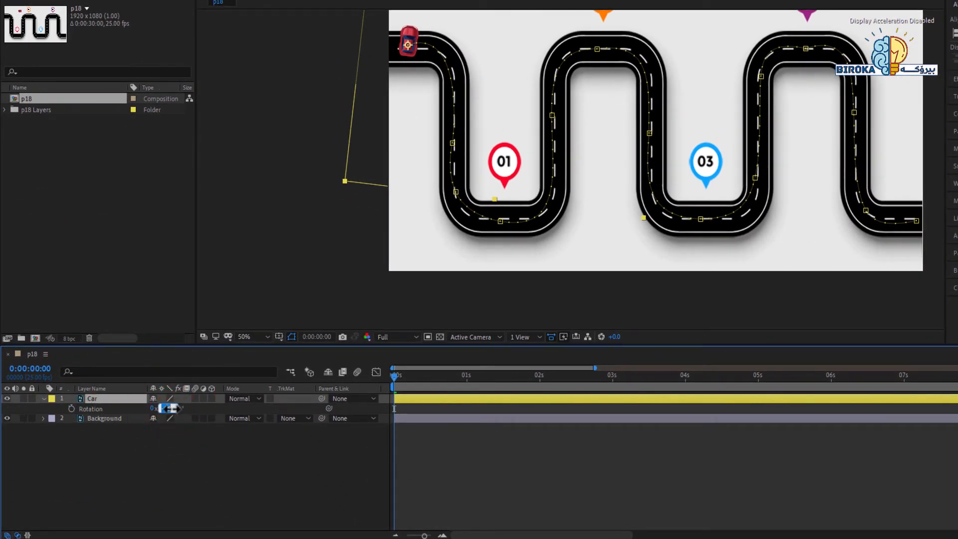
left_click(192, 467)
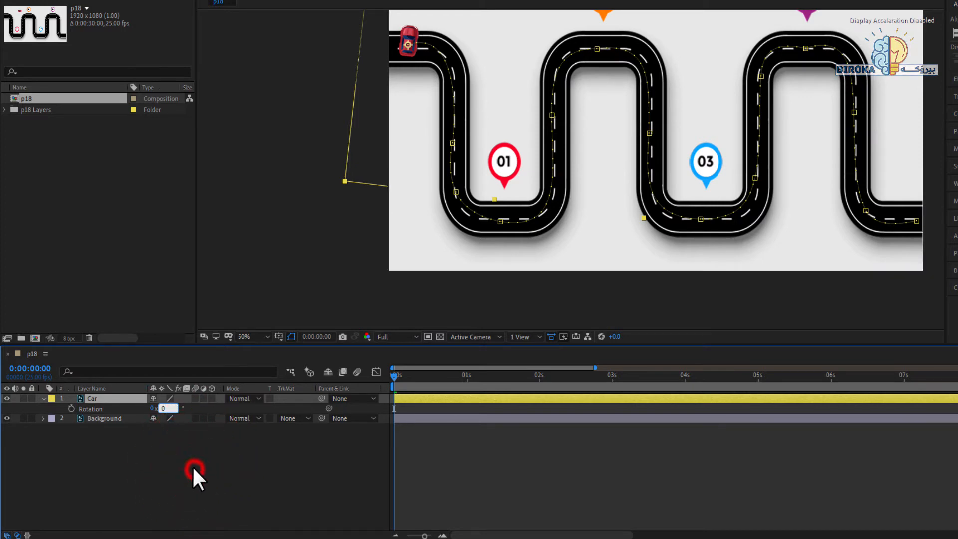
left_click_drag(169, 409, 183, 411)
left_click(235, 451)
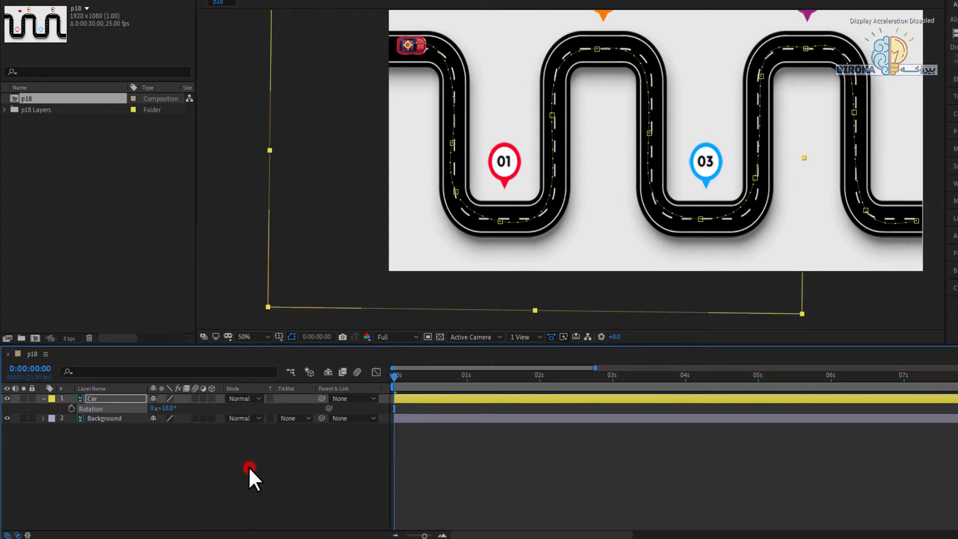
Reopen the Car layer's Auto-Orientation settings and check that Orient Along Path is chosen
left_click(413, 402)
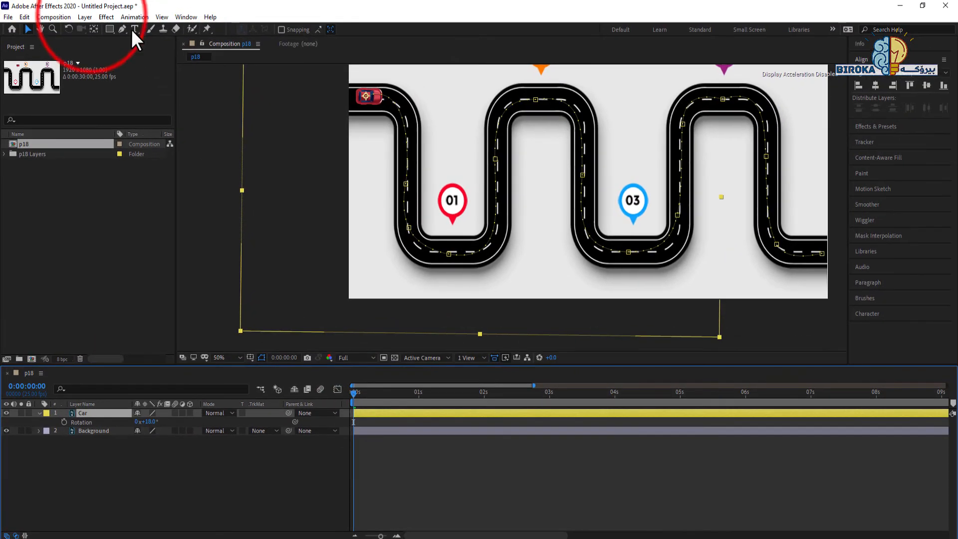
left_click(90, 14)
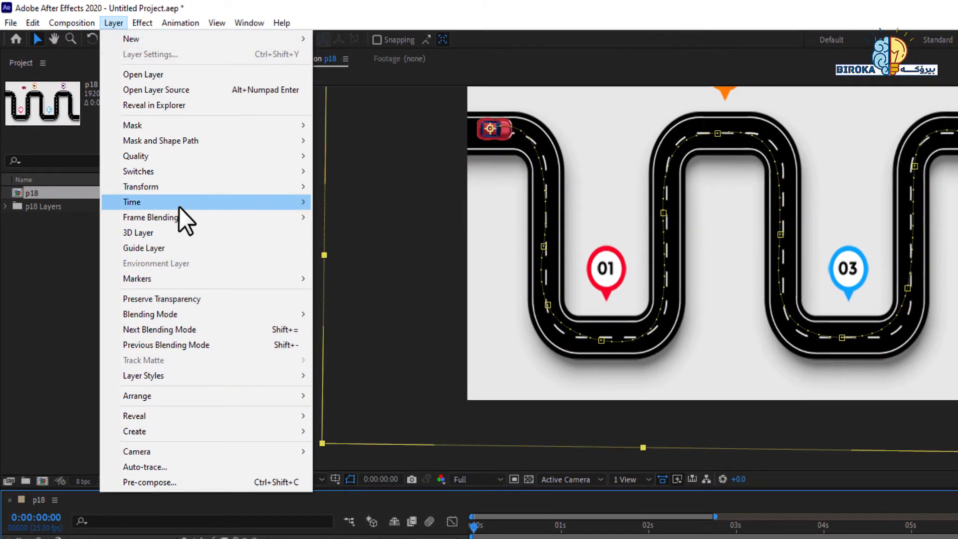
mouse_move(182, 187)
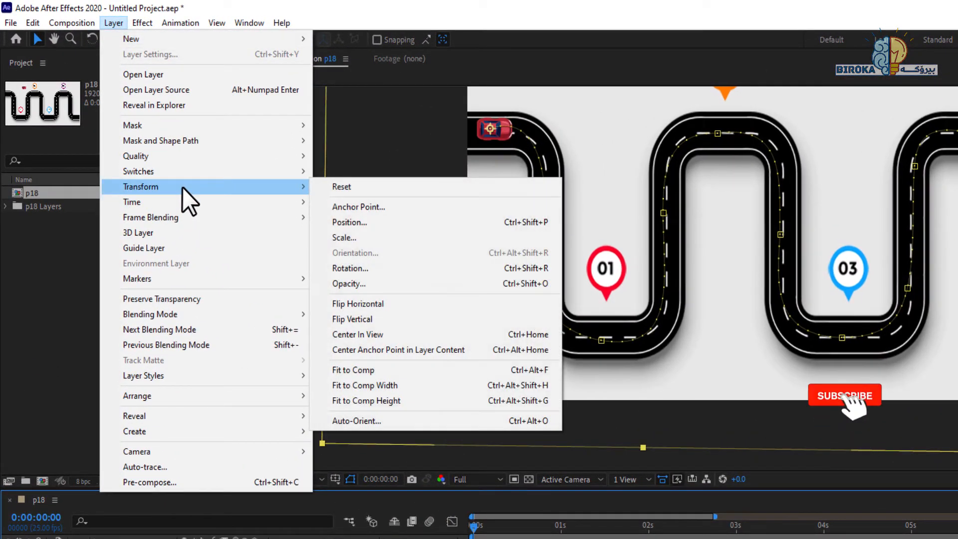
left_click(375, 421)
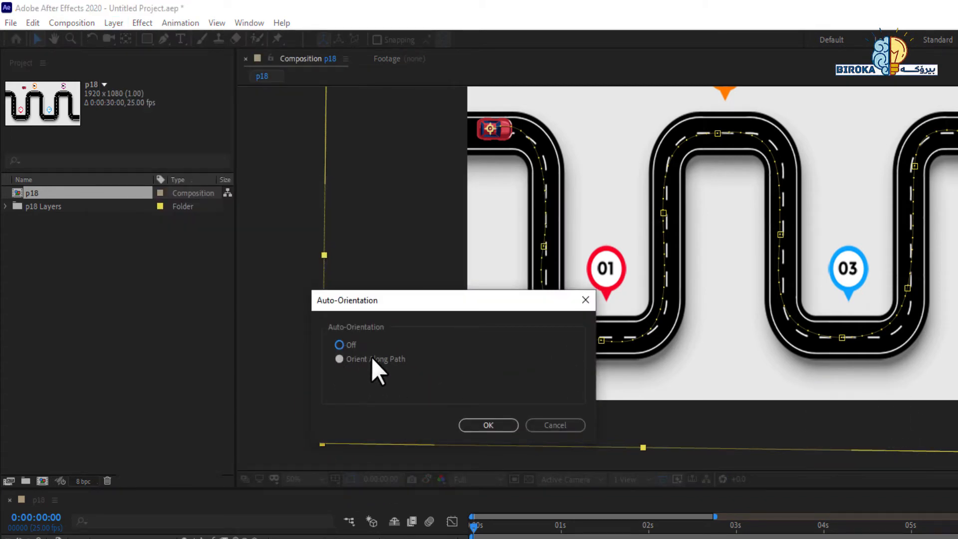
left_click(506, 428)
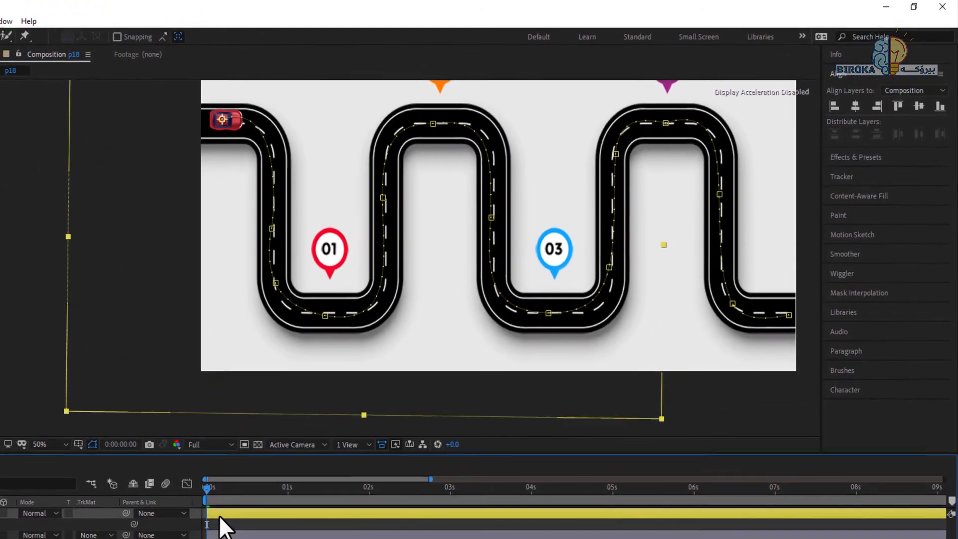
Show the Car layer's Position keyframes and preview the car driving along the road
left_click(365, 449)
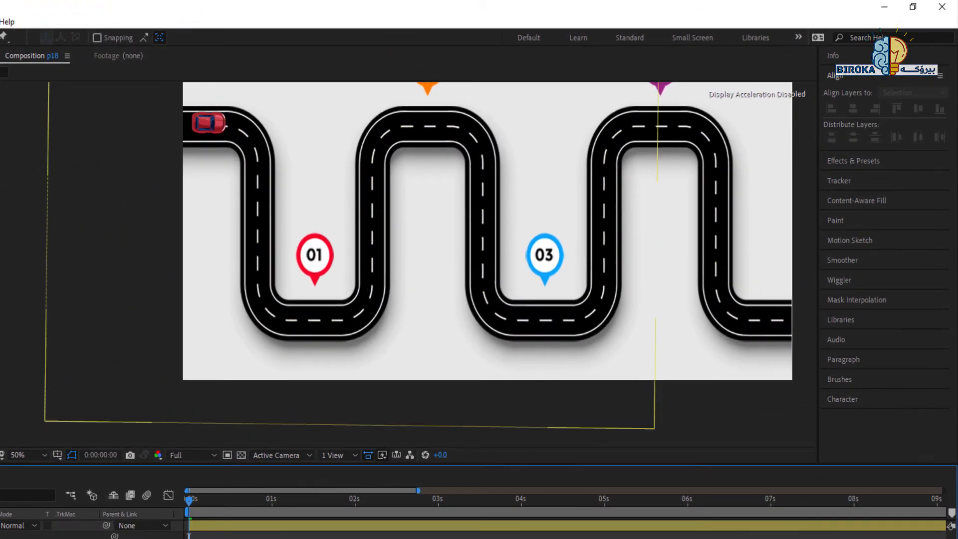
left_click(2, 469)
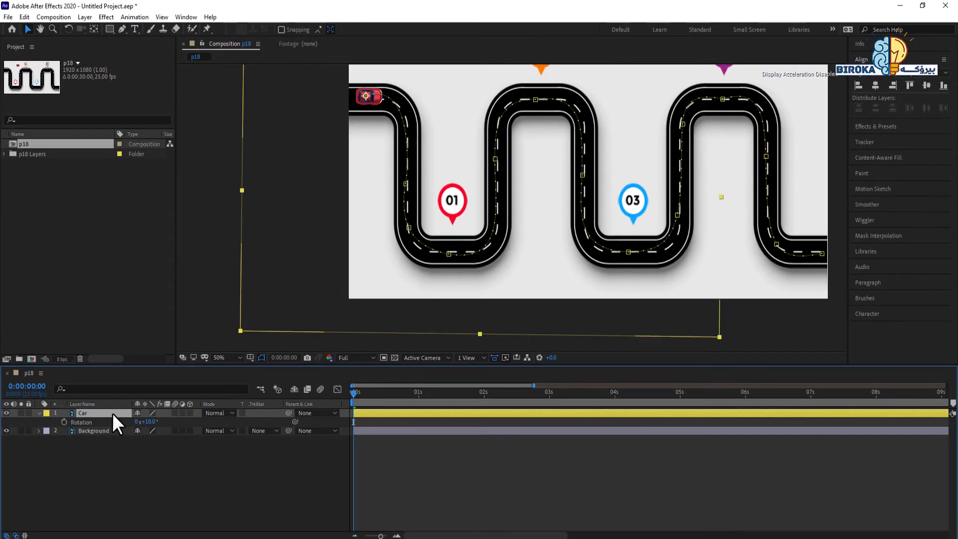
key("p")
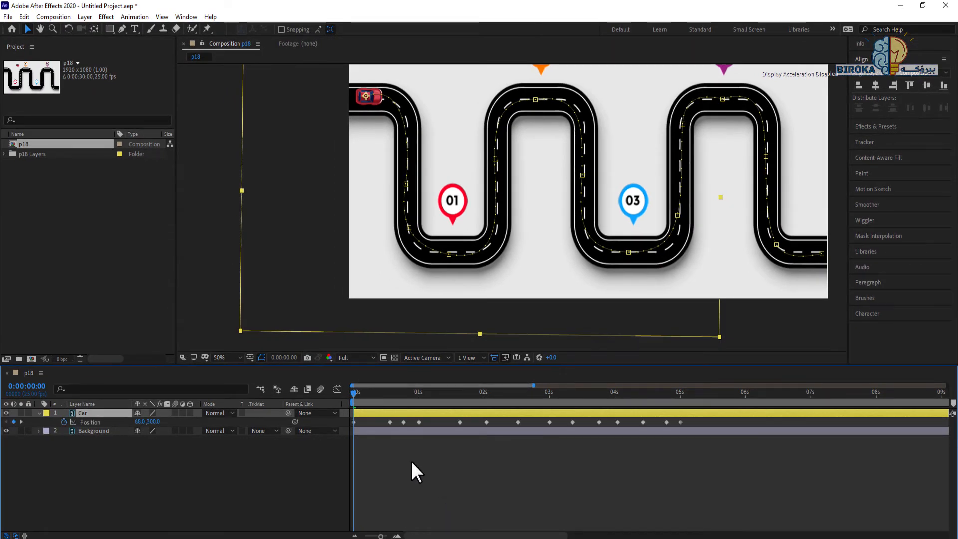
key("space")
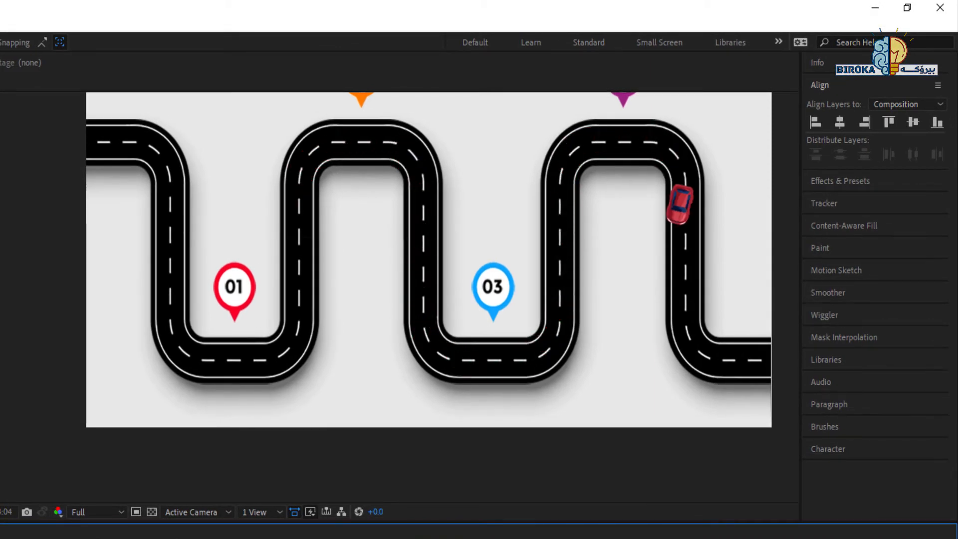
left_click(191, 499)
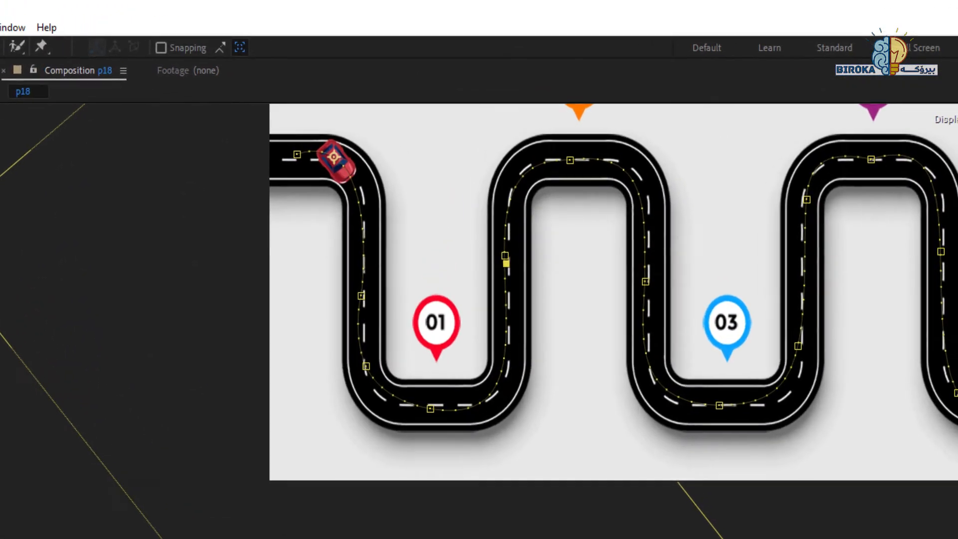
key("space")
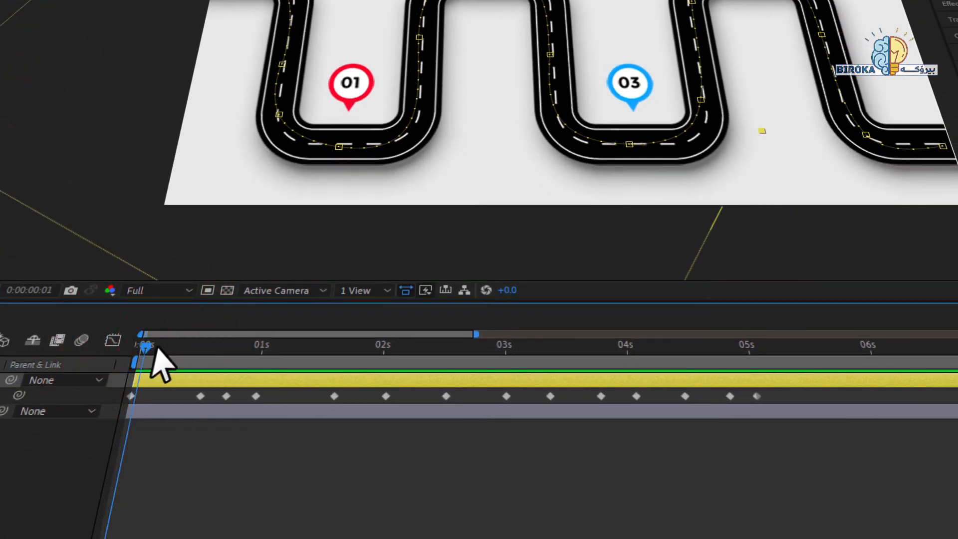
At 0:00:00:09, move the car onto the lane at about 237.5, 476.1 and set its Rotation to 10°
left_click_drag(152, 347, 181, 356)
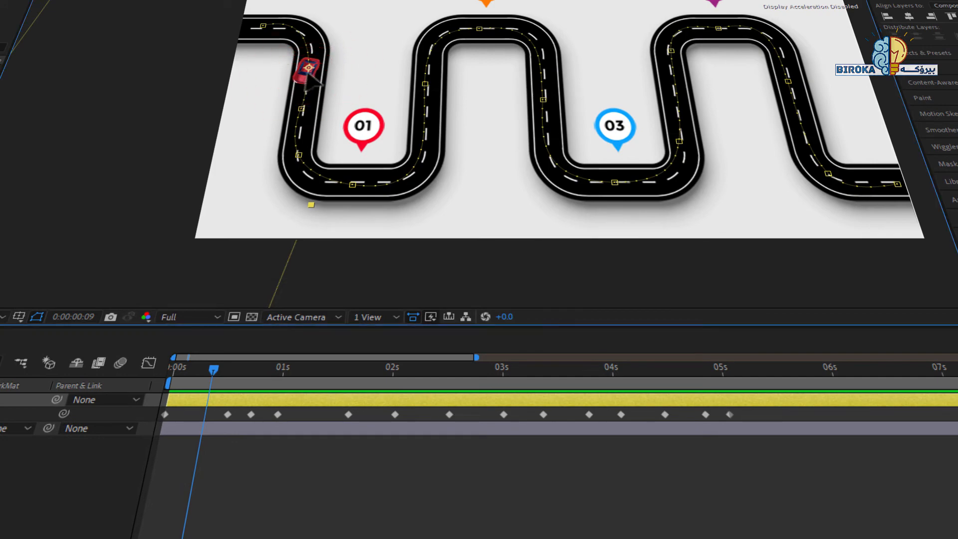
left_click_drag(307, 70, 311, 68)
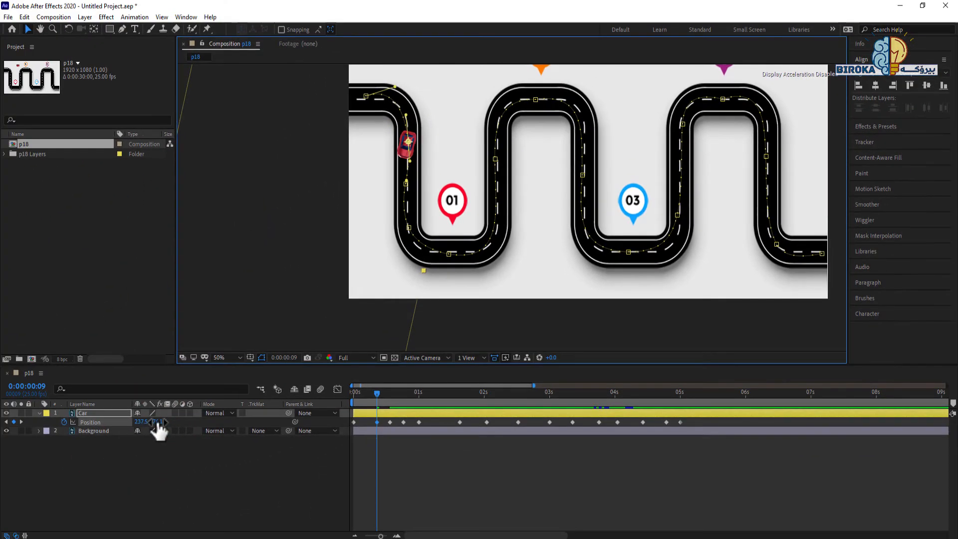
left_click(155, 444)
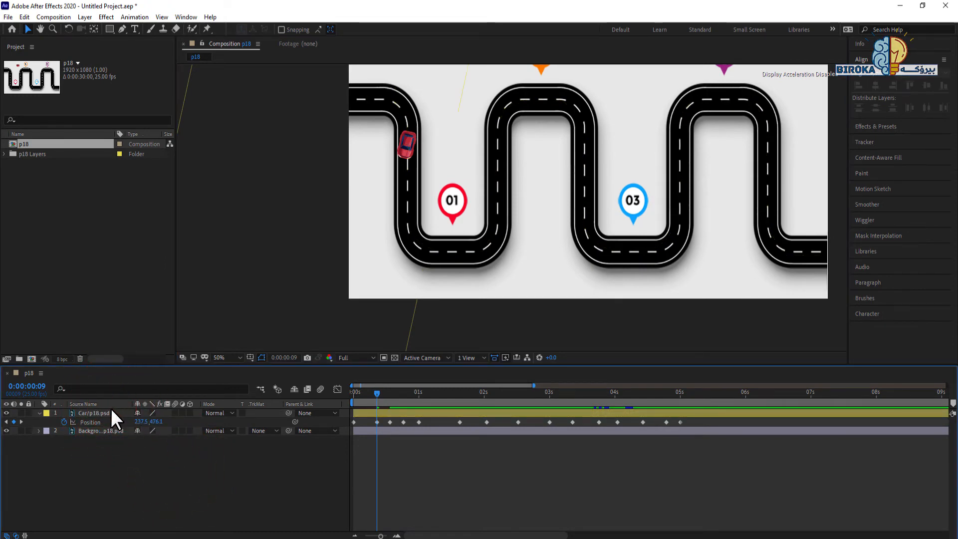
key("r")
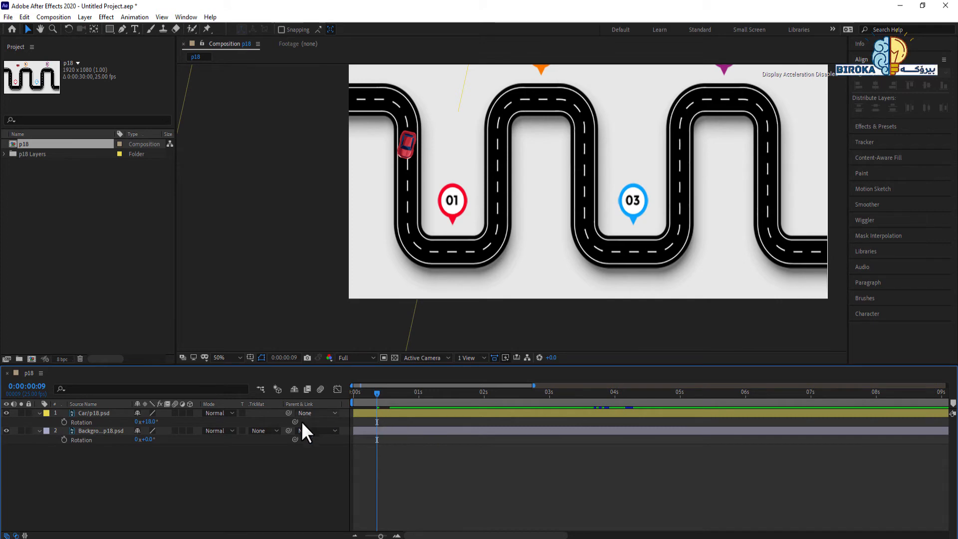
left_click_drag(155, 421, 151, 422)
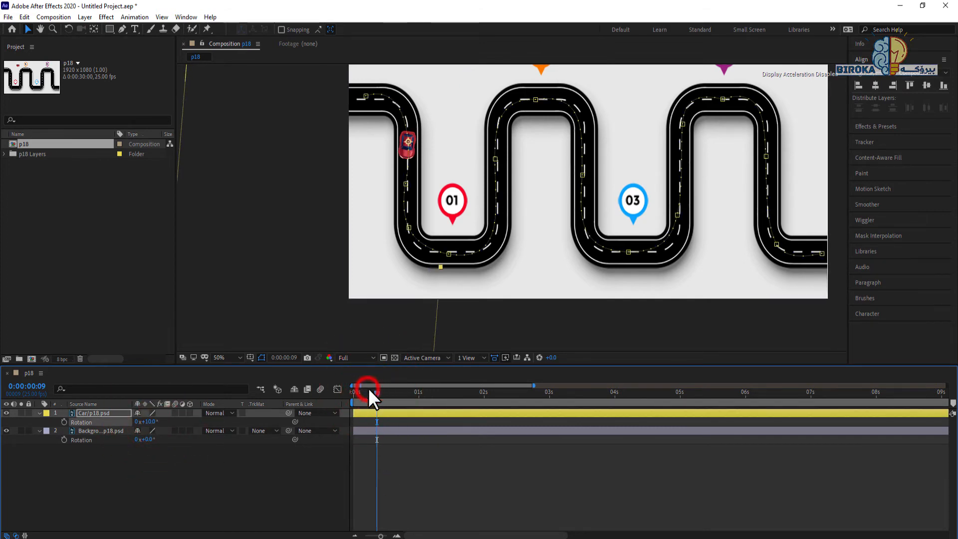
Preview the car's drive from the start of the composition and return to 0:00:00:00
left_click_drag(369, 391, 351, 393)
key("space")
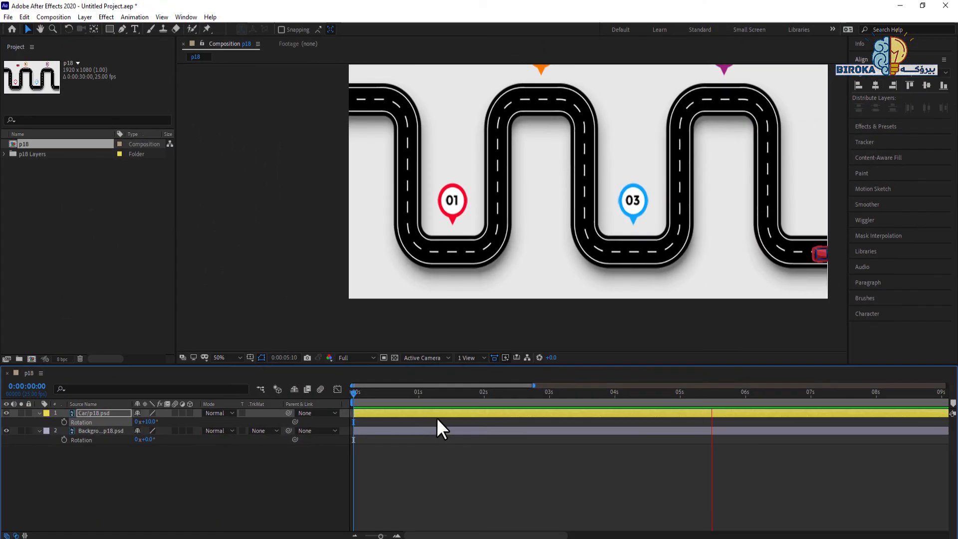
left_click(368, 412)
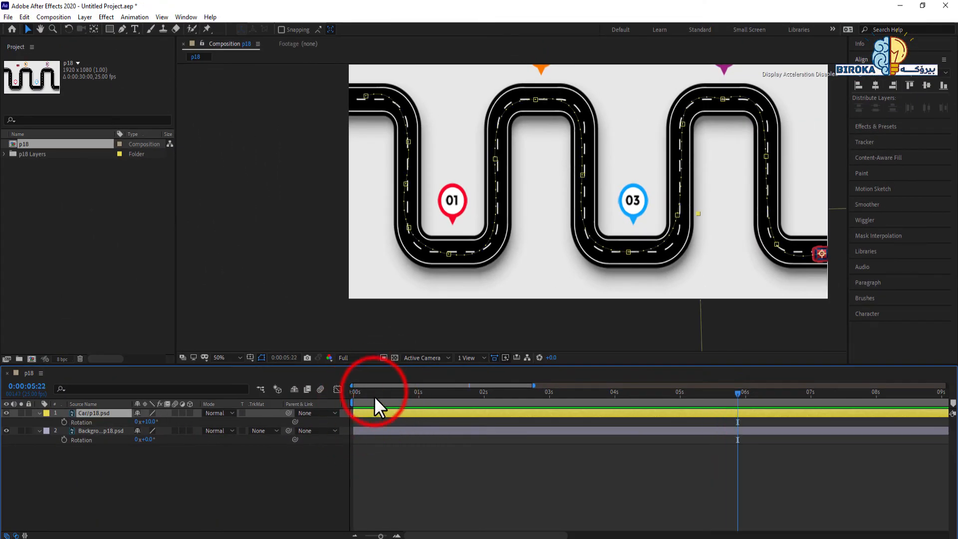
left_click_drag(374, 396, 331, 394)
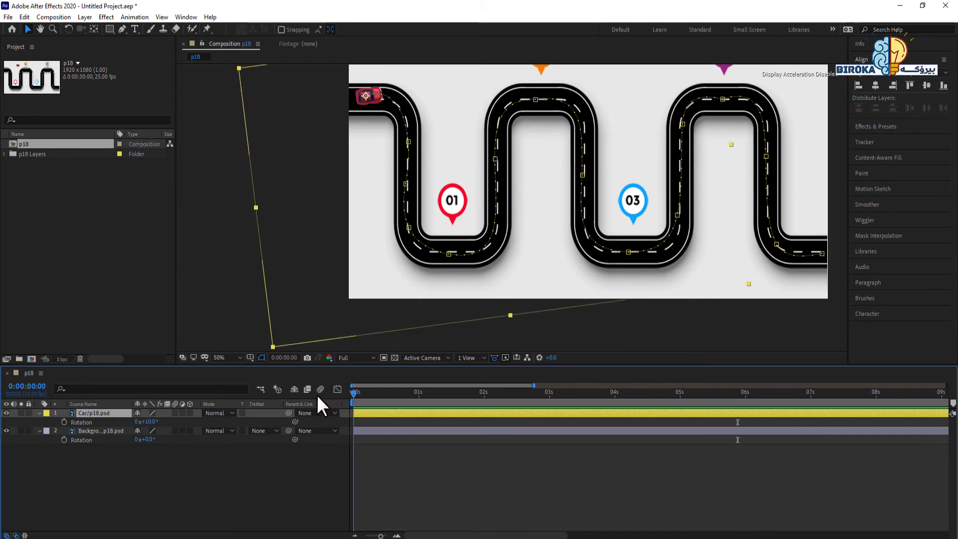
Show the Car layer's Scale and reduce it to 74%
left_click(134, 489)
left_click(89, 414)
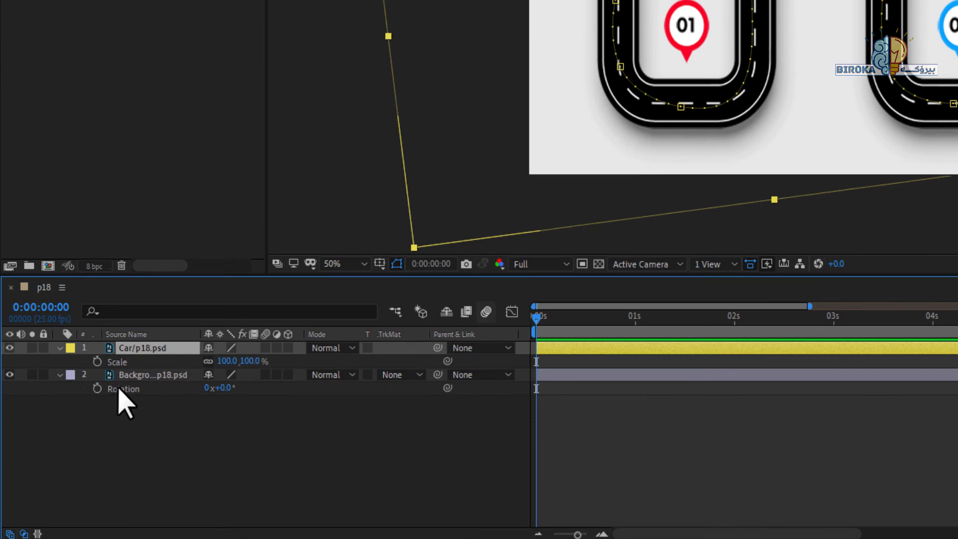
left_click_drag(253, 362, 243, 362)
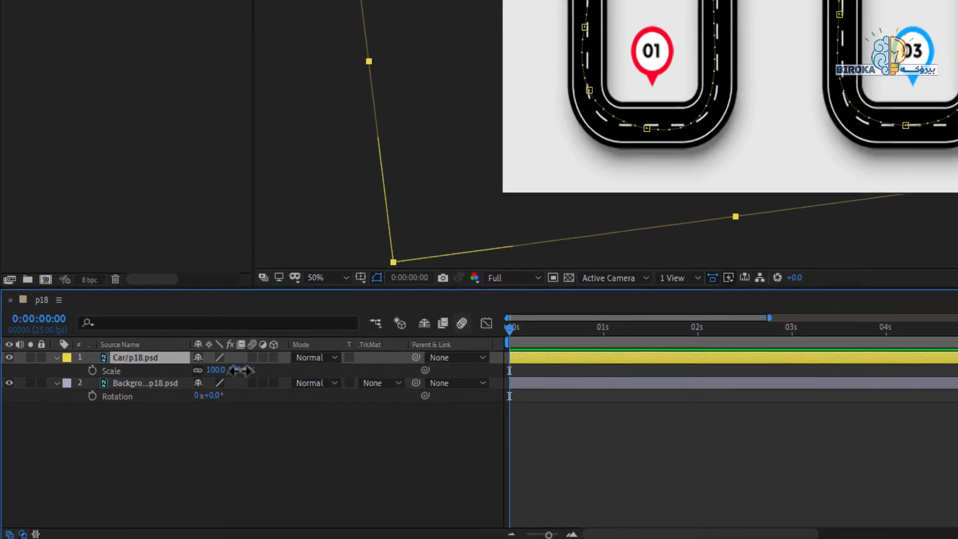
left_click_drag(181, 407, 169, 410)
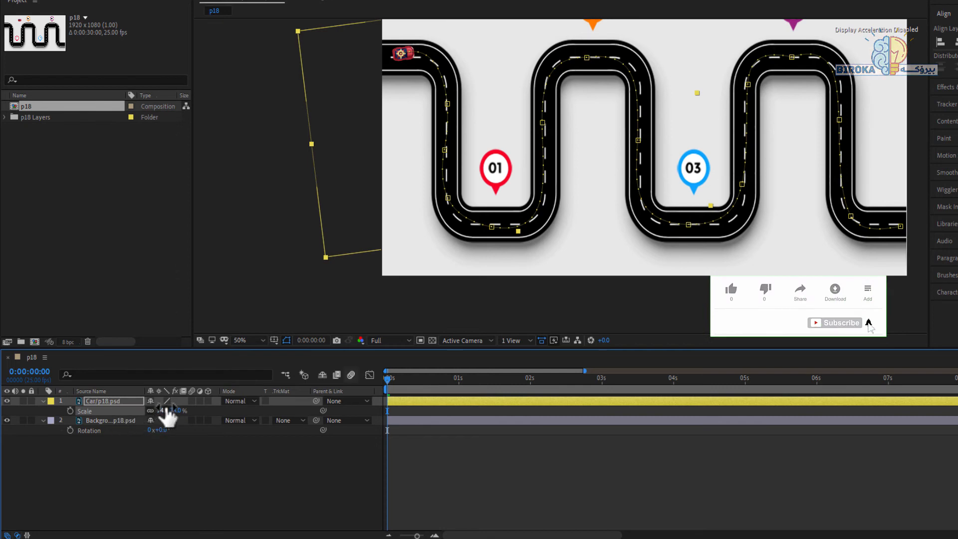
left_click(121, 504)
Show the Car layer's Rotation and set it to 17° at 0:00:00:00
left_click(92, 397)
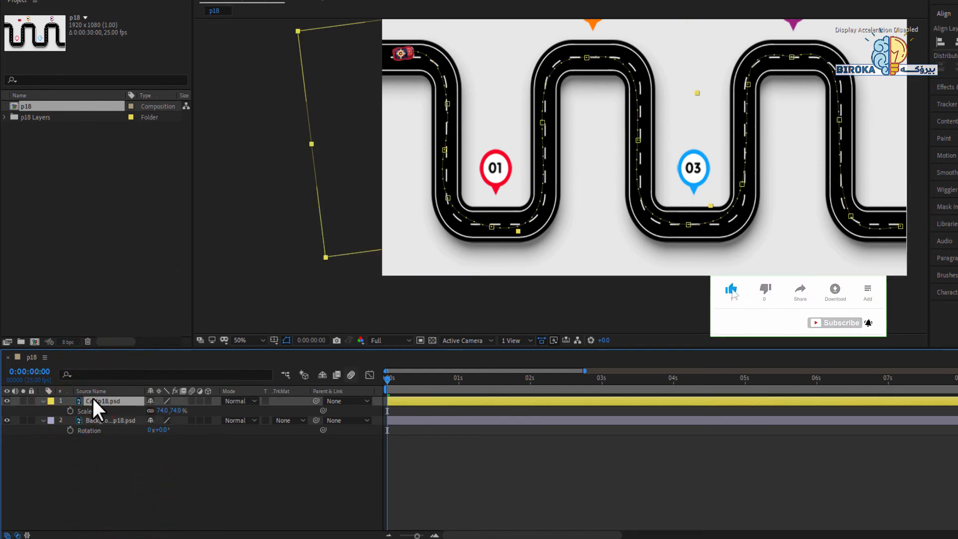
key("r")
left_click_drag(170, 410, 170, 410)
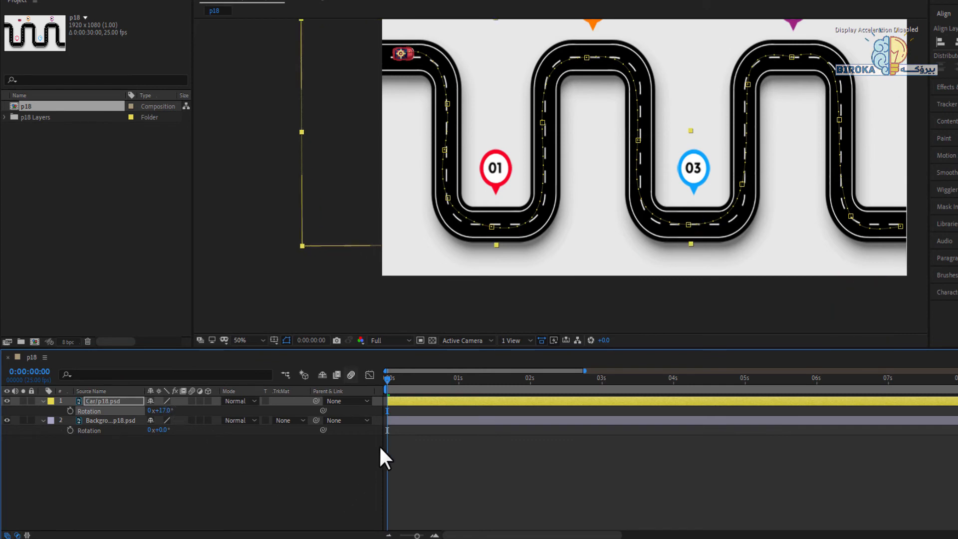
Preview the resized car along the whole road and return to the start of the composition
key("space")
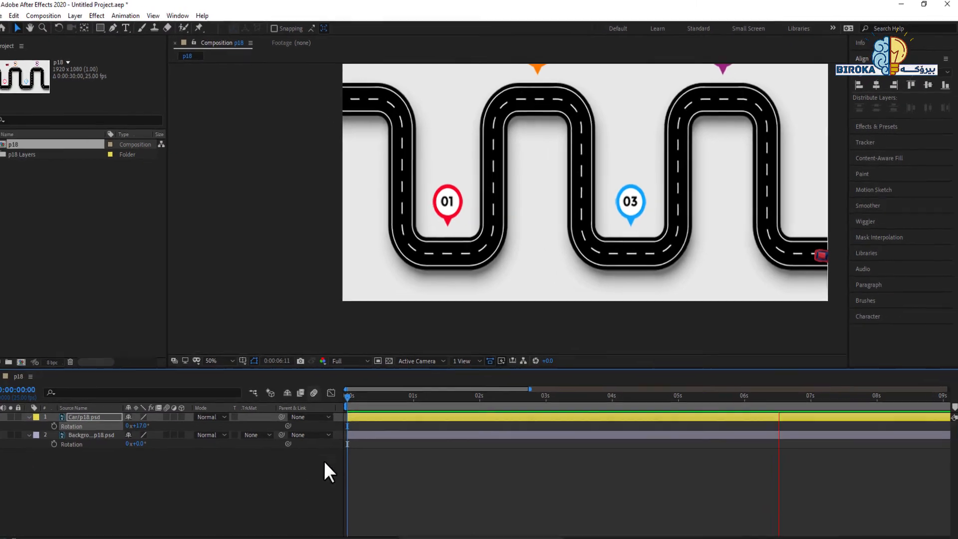
key("space")
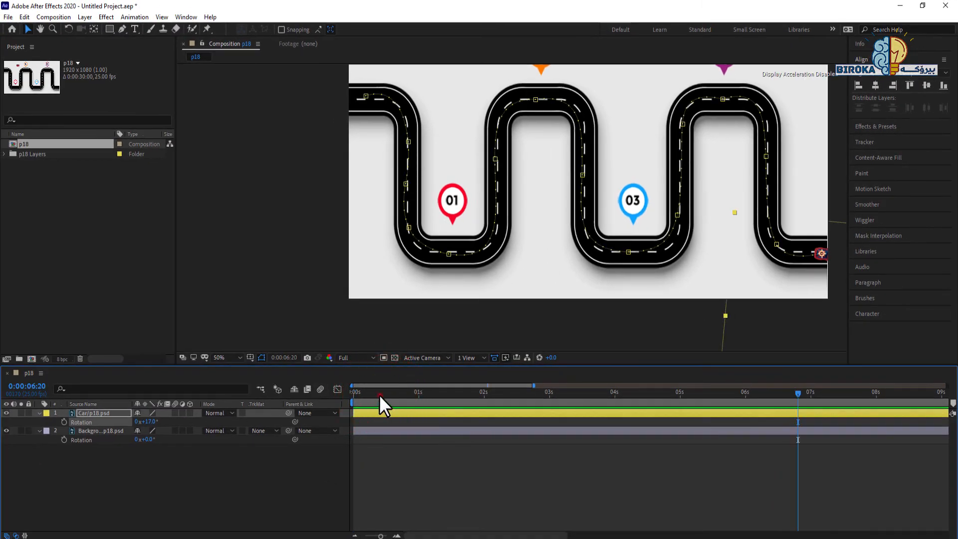
left_click_drag(379, 394, 342, 391)
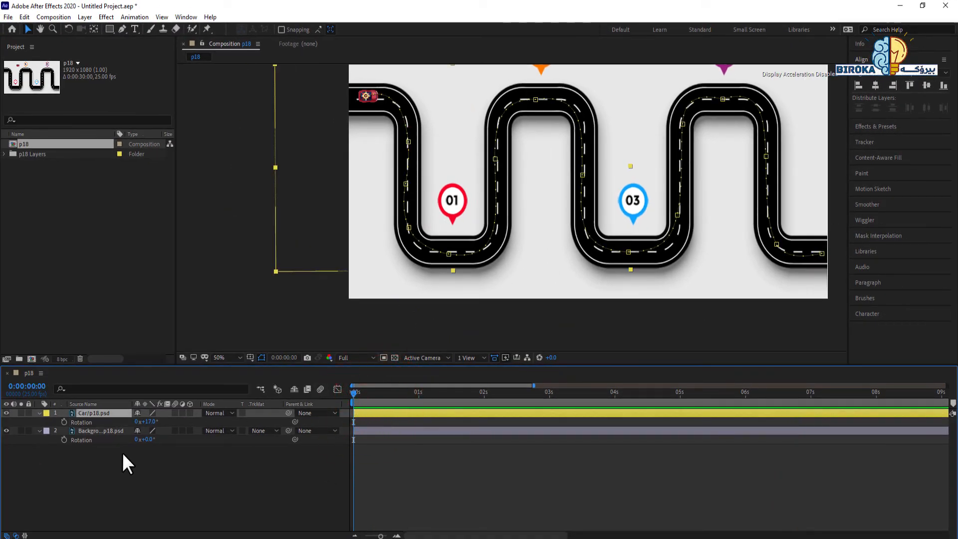